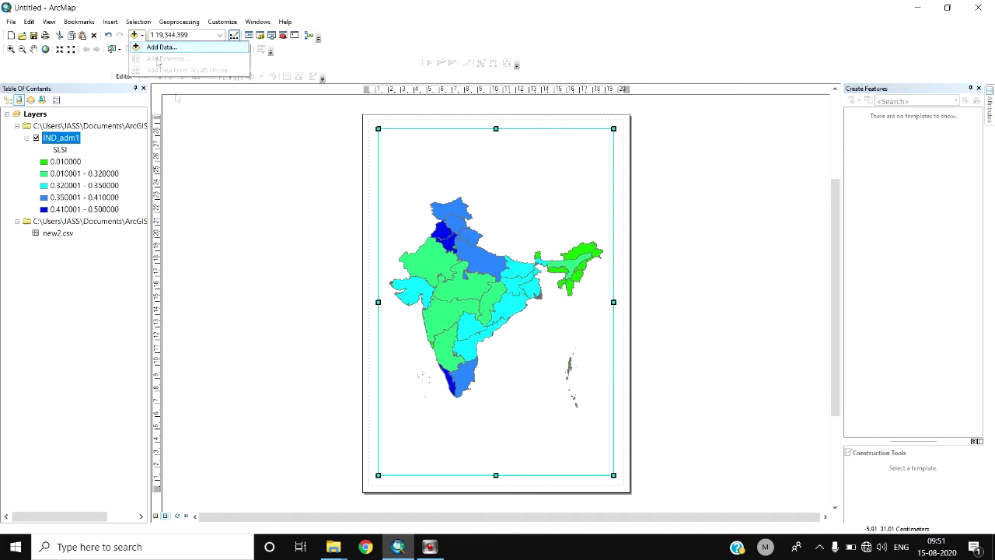
Insert a compass-style north arrow with N, E, S, W markers and drag it toward the upper right
click(240, 171)
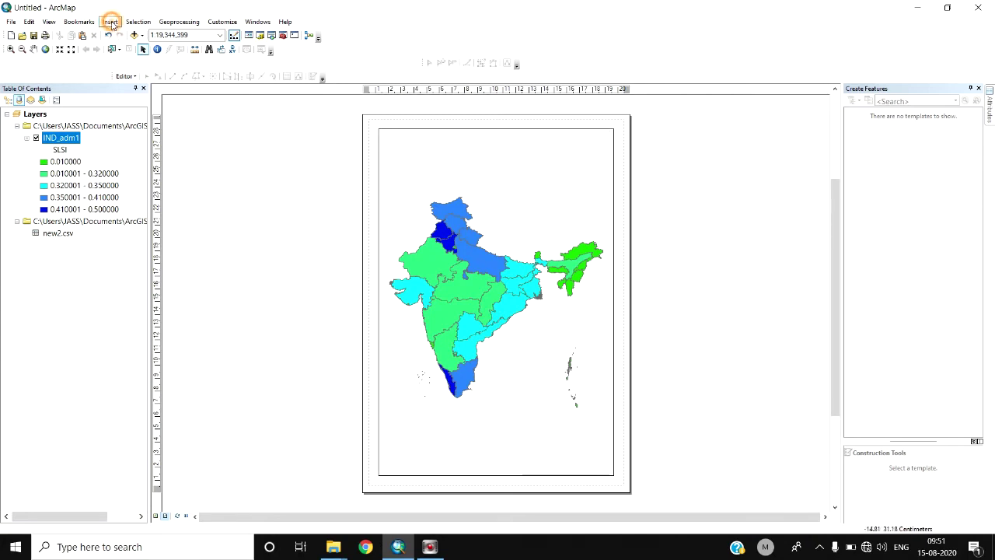
click(111, 22)
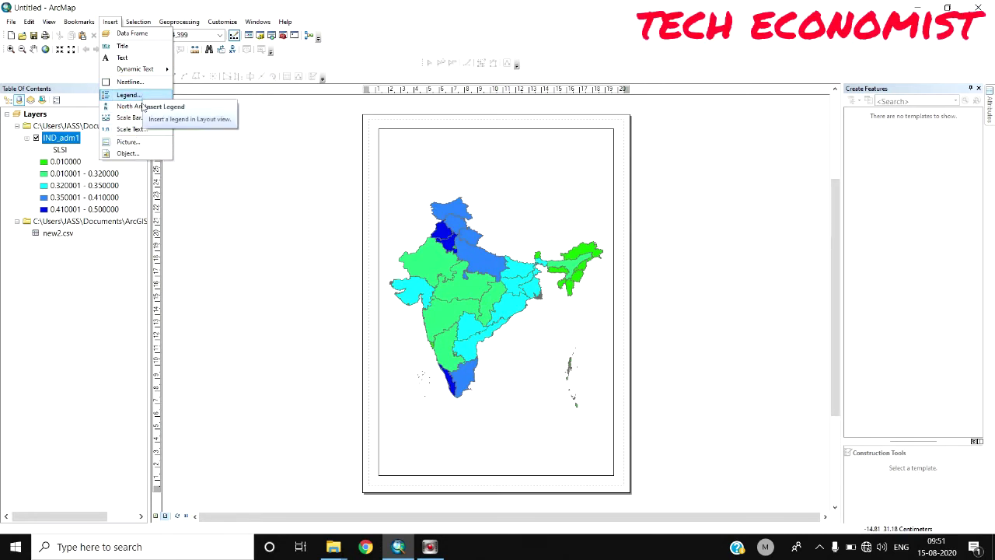
click(131, 106)
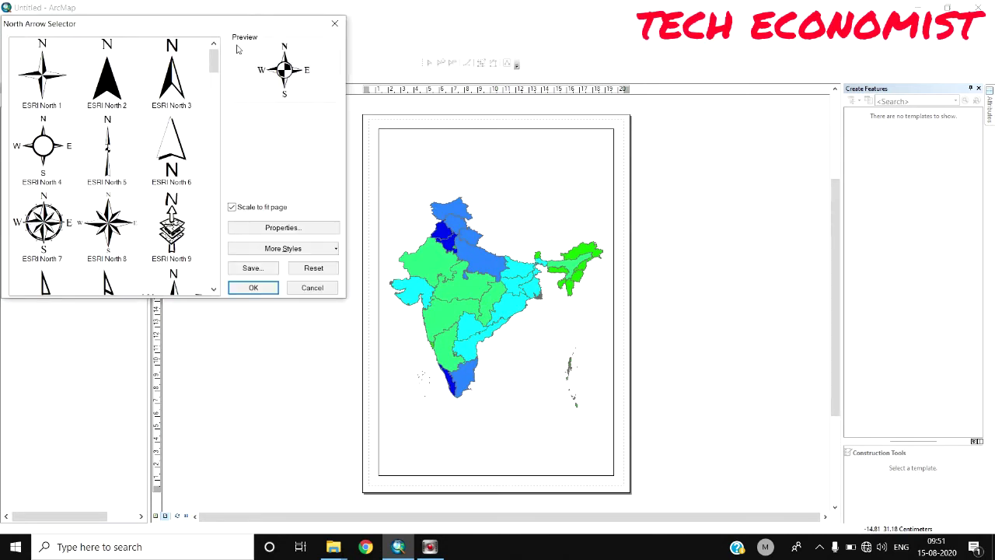
drag(232, 32, 318, 64)
mouse_move(297, 98)
mouse_down()
mouse_move(299, 299)
mouse_move(303, 92)
mouse_up()
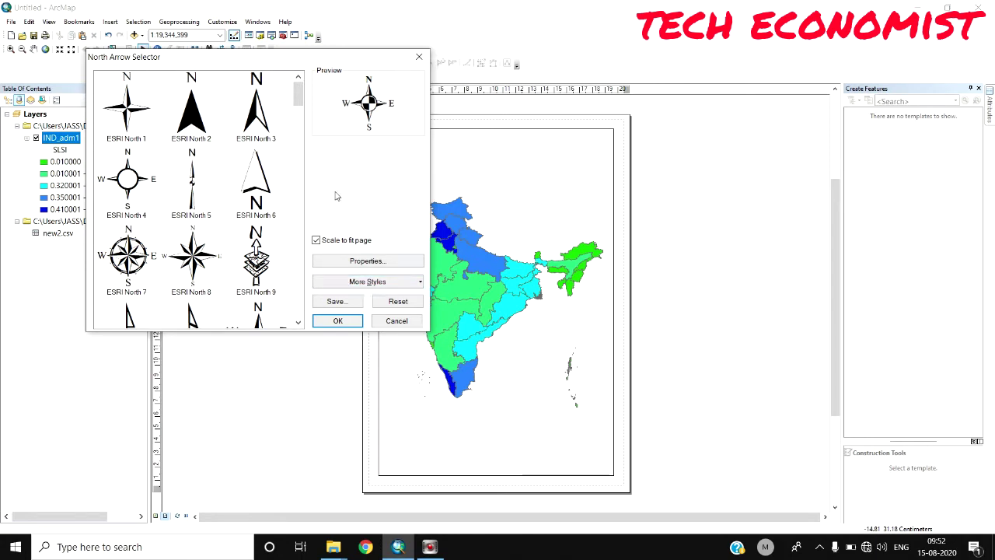
click(128, 187)
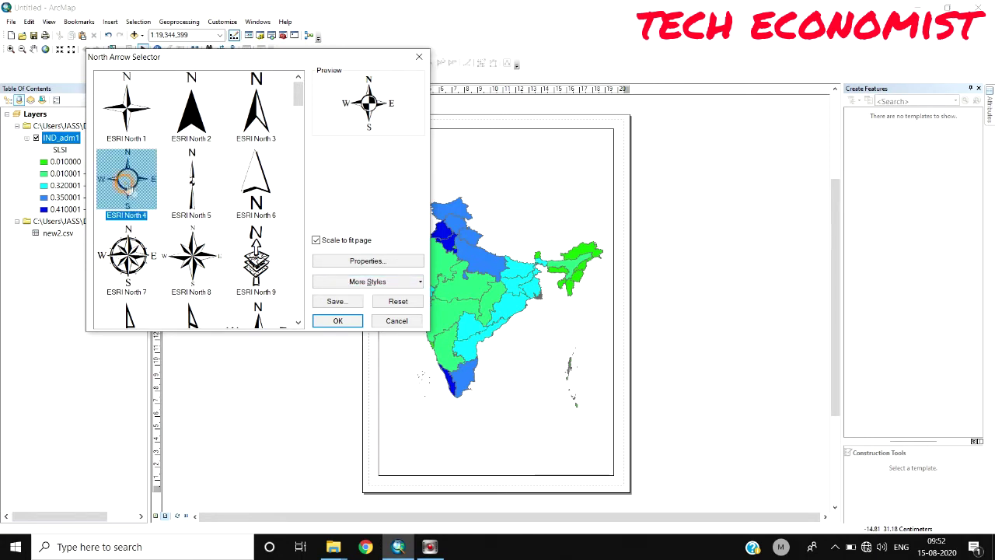
click(193, 183)
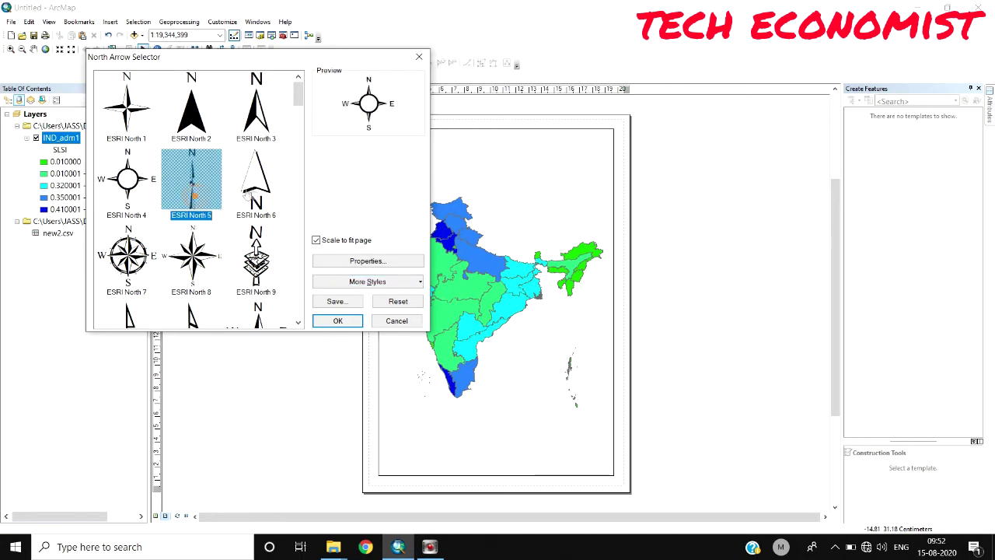
click(255, 183)
double_click(260, 190)
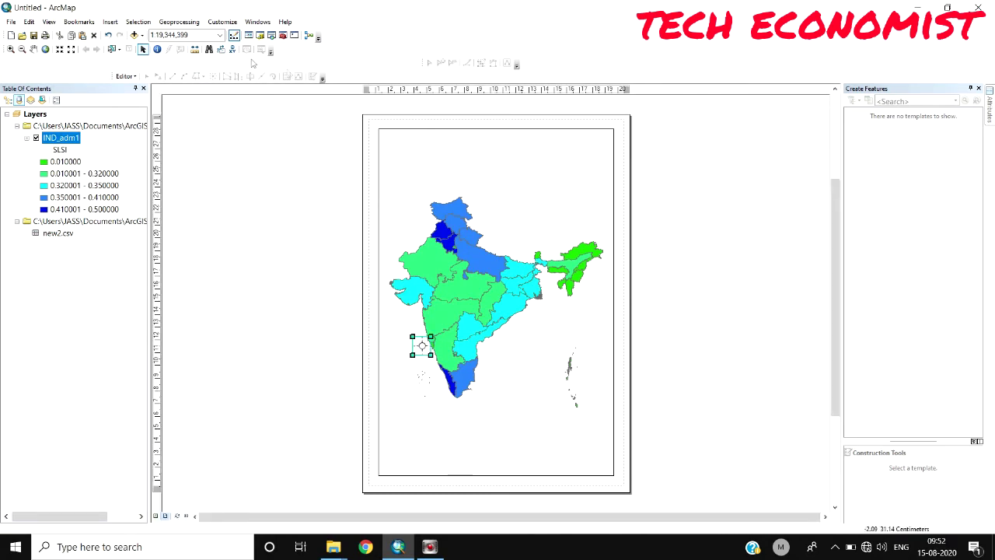
drag(426, 351, 577, 187)
Reposition the north arrow in the upper right and resize it from its lower-left corner
click(545, 203)
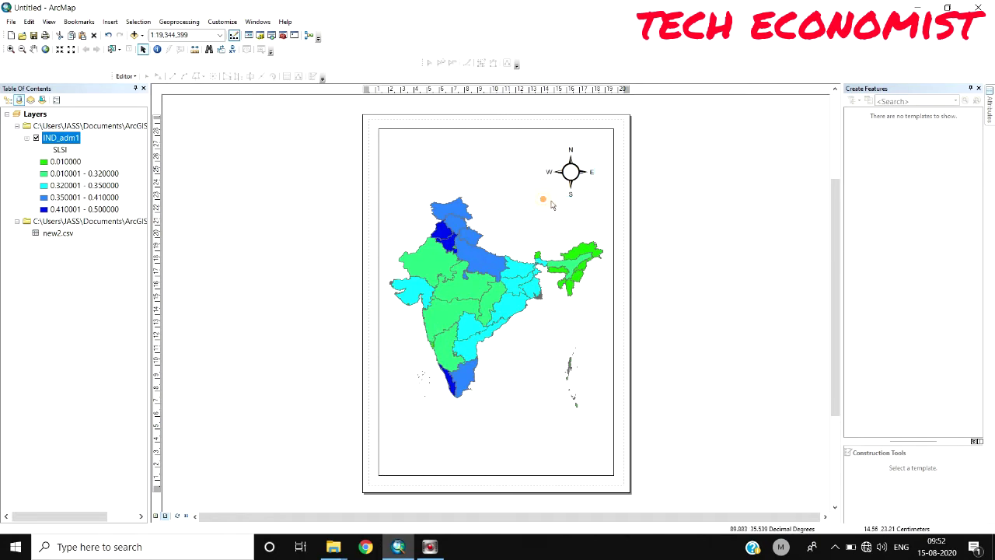
click(571, 189)
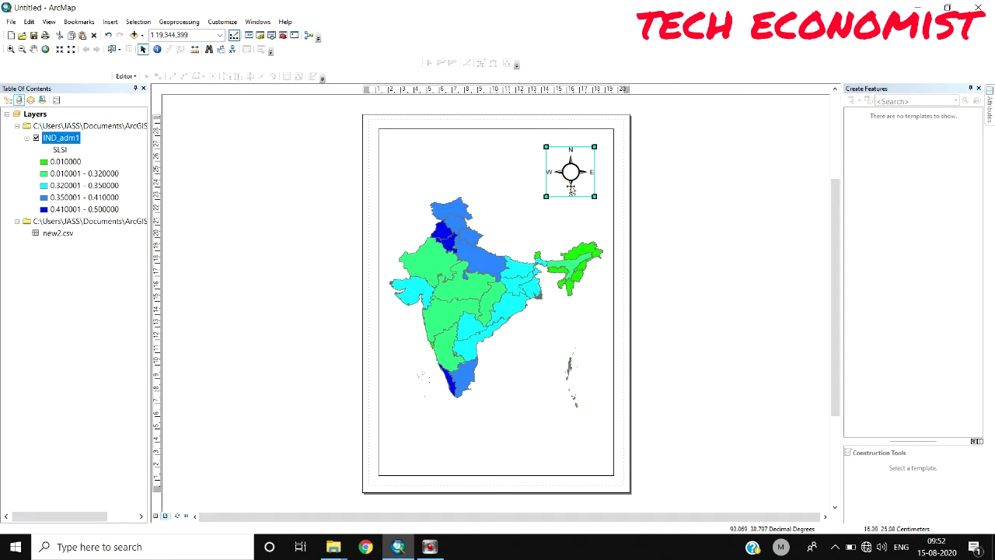
click(495, 190)
click(669, 232)
click(569, 181)
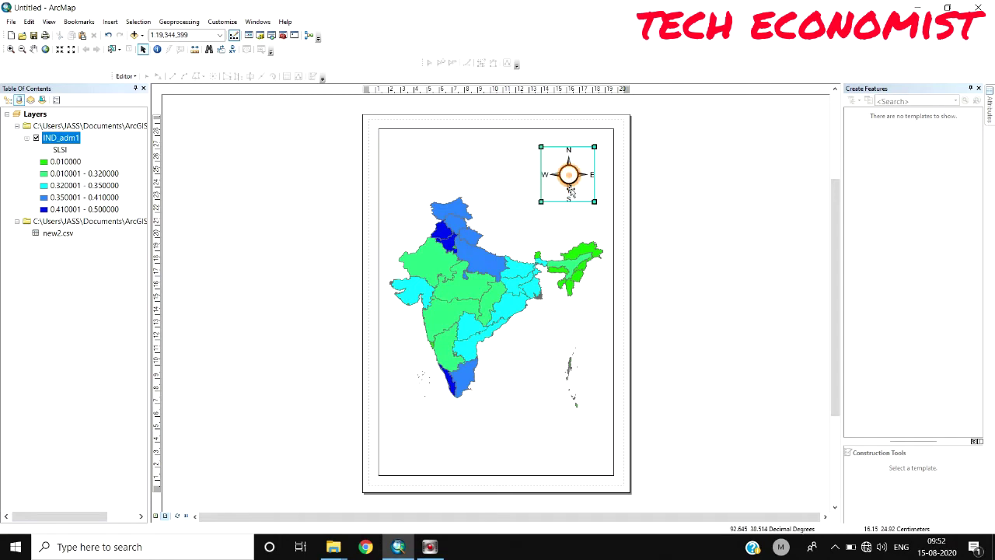
drag(540, 201, 559, 195)
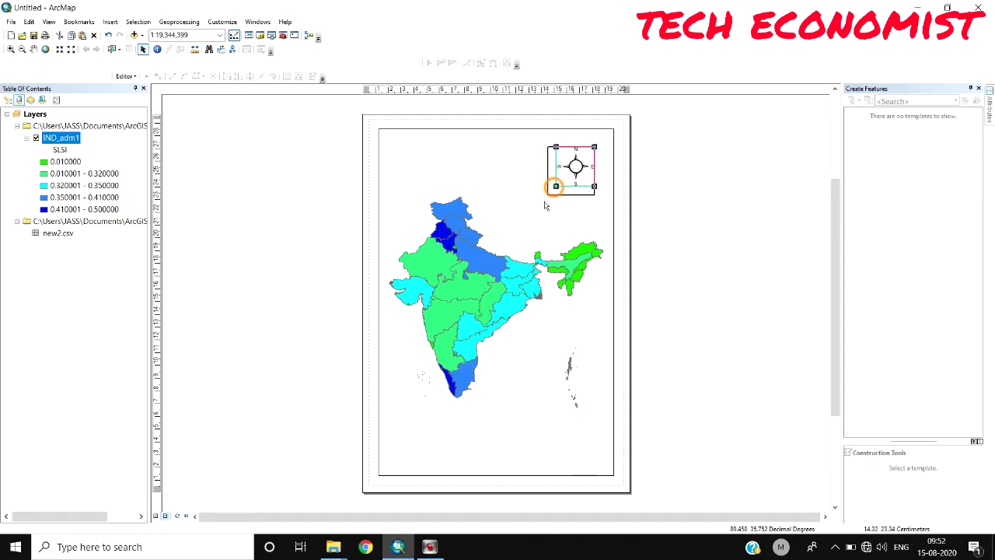
click(672, 196)
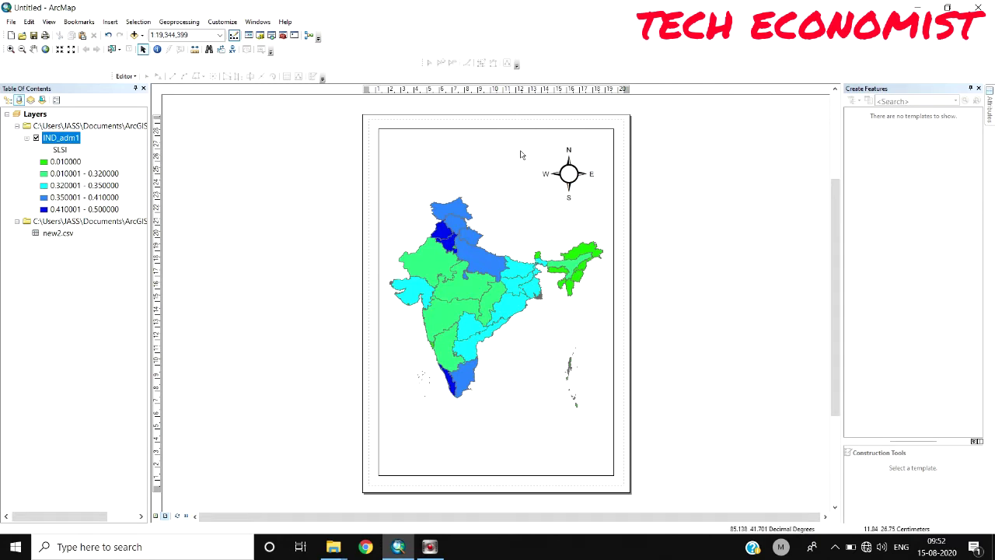
Browse the Insert menu's list of layout elements
click(110, 21)
mouse_move(179, 21)
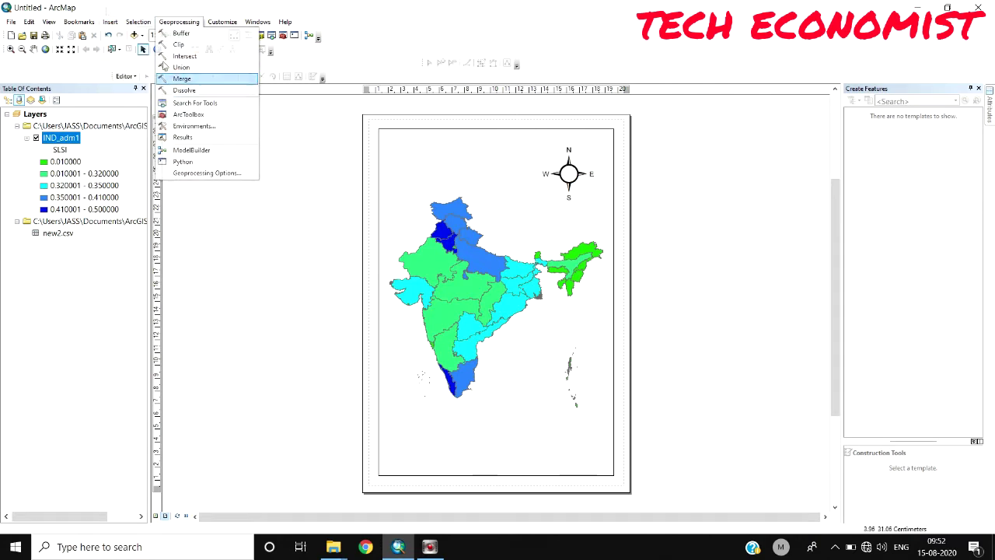
click(122, 61)
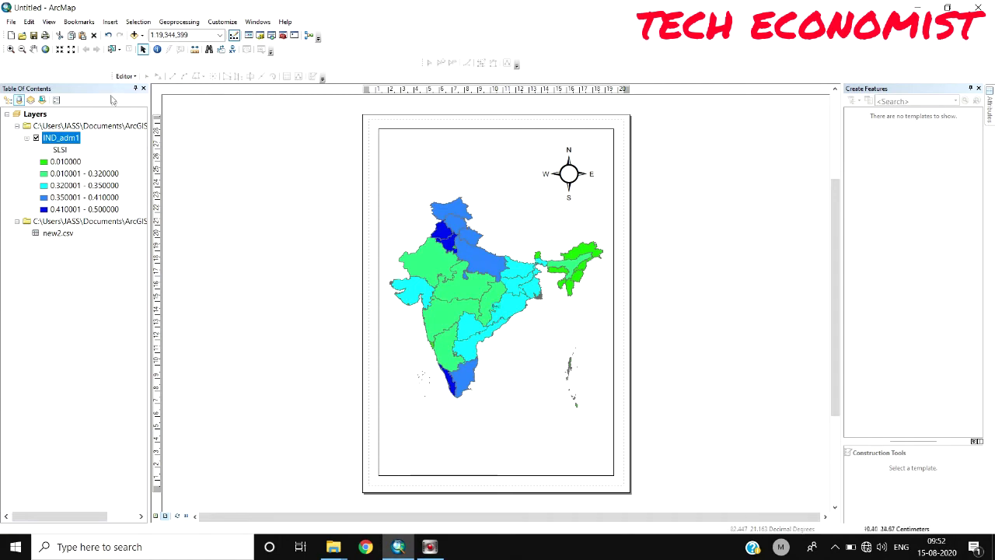
click(109, 21)
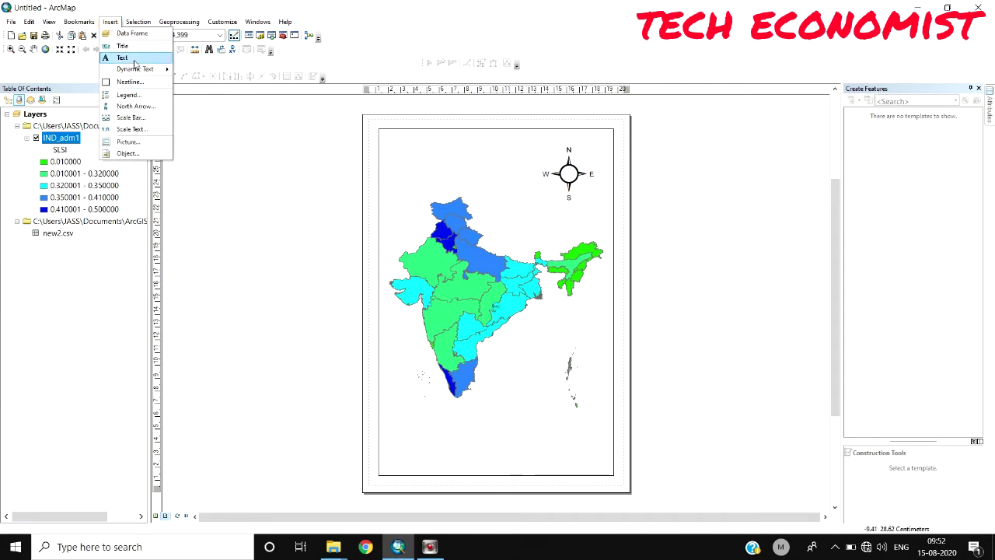
Add the title 'INDIA MAP' at the top of the layout
click(135, 62)
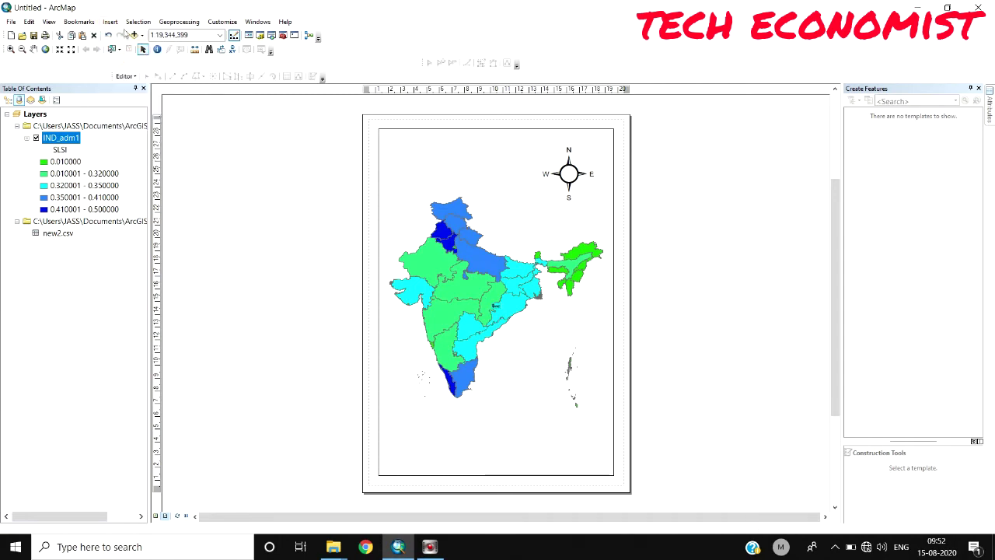
click(110, 21)
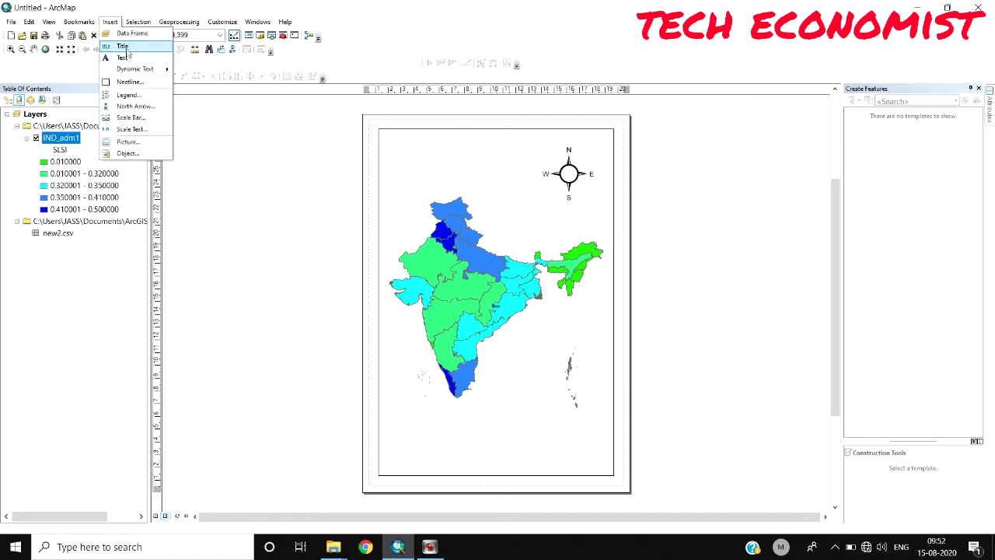
click(124, 48)
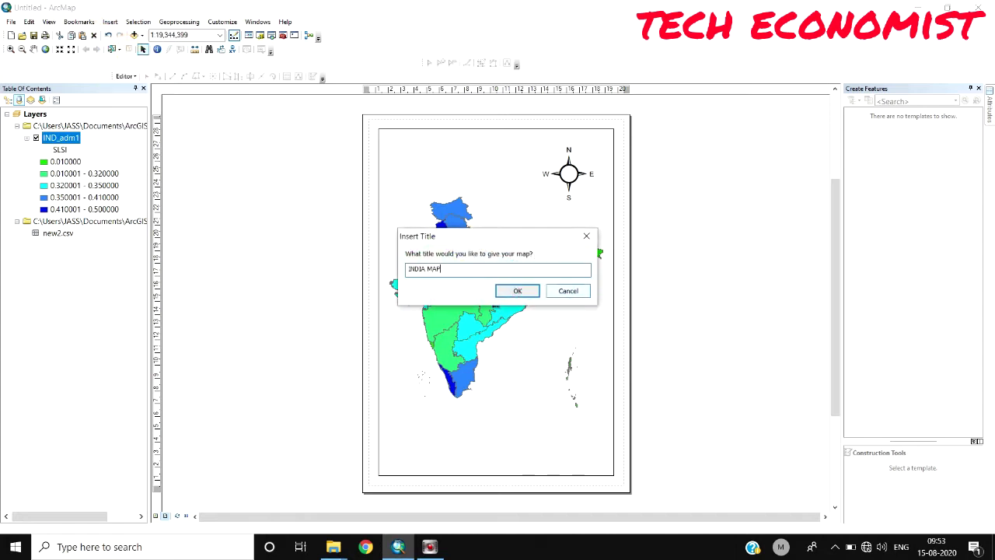
key(Return)
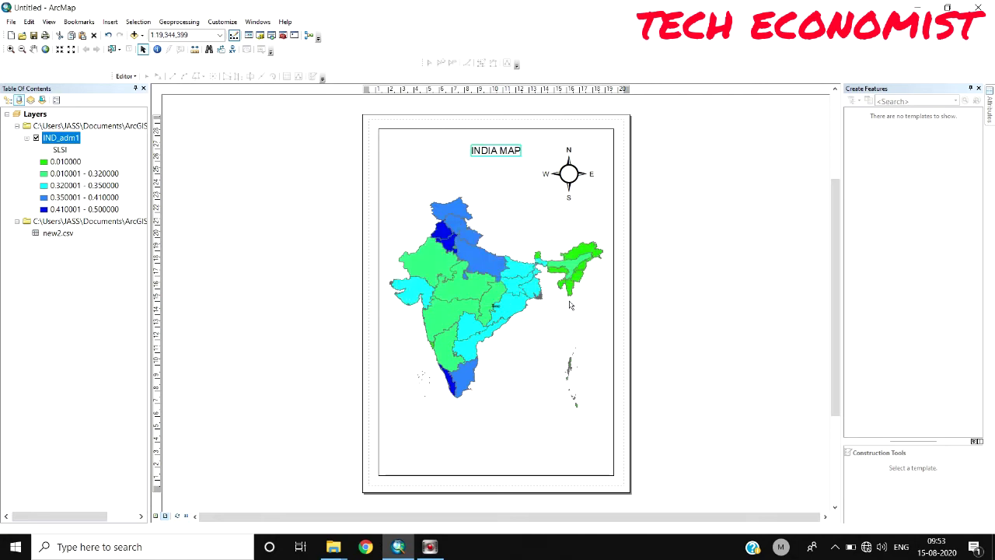
Review the title's Arial 22 font and its size and position, leaving them unchanged
right_click(497, 154)
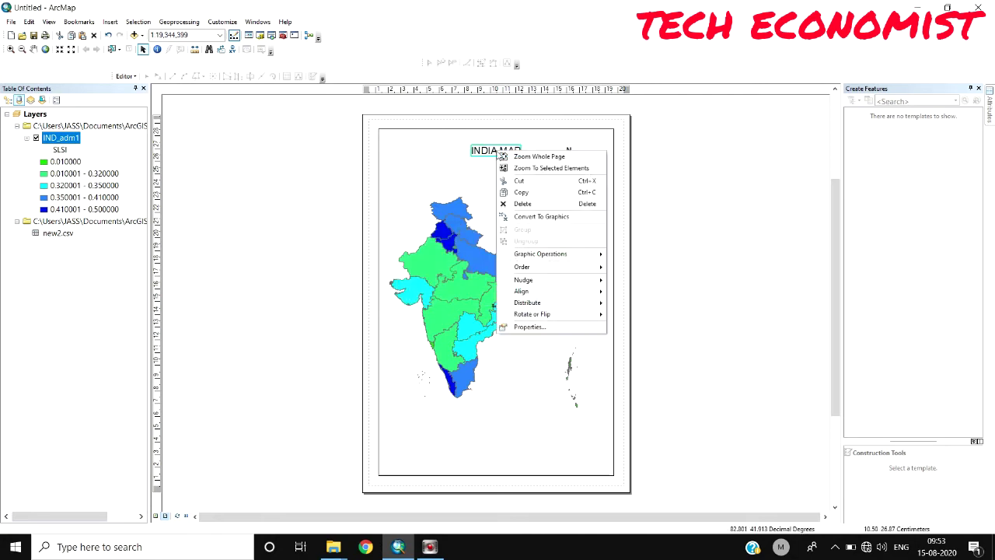
click(528, 327)
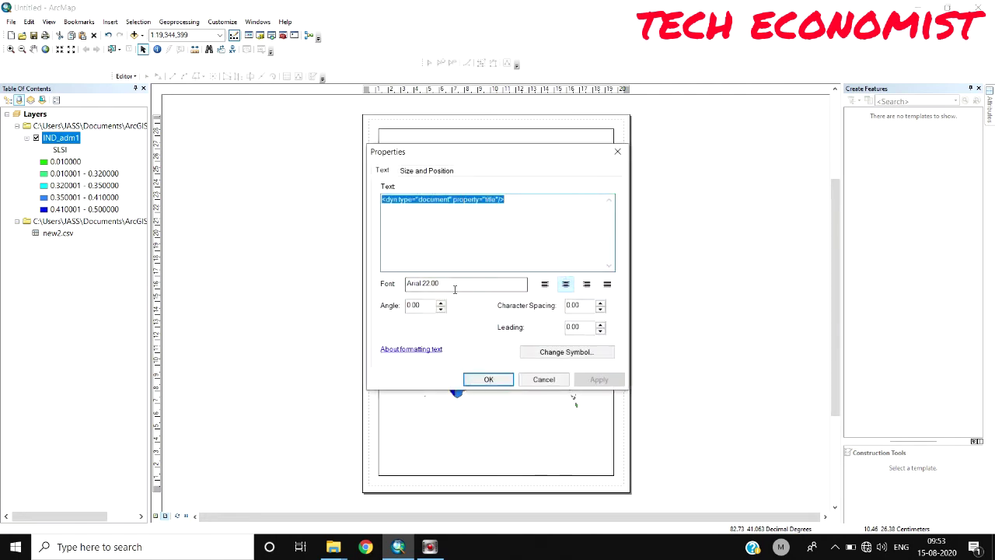
drag(430, 283, 395, 288)
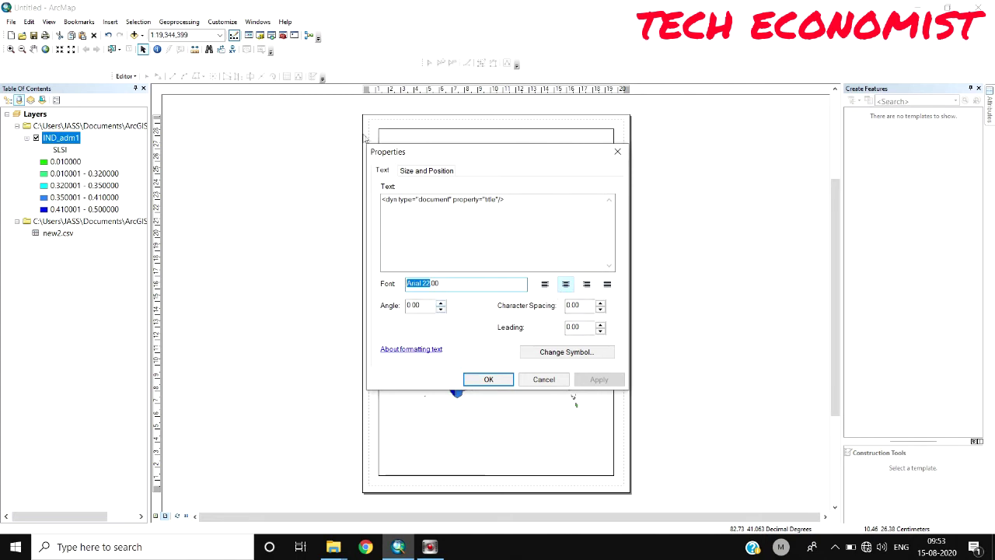
click(426, 170)
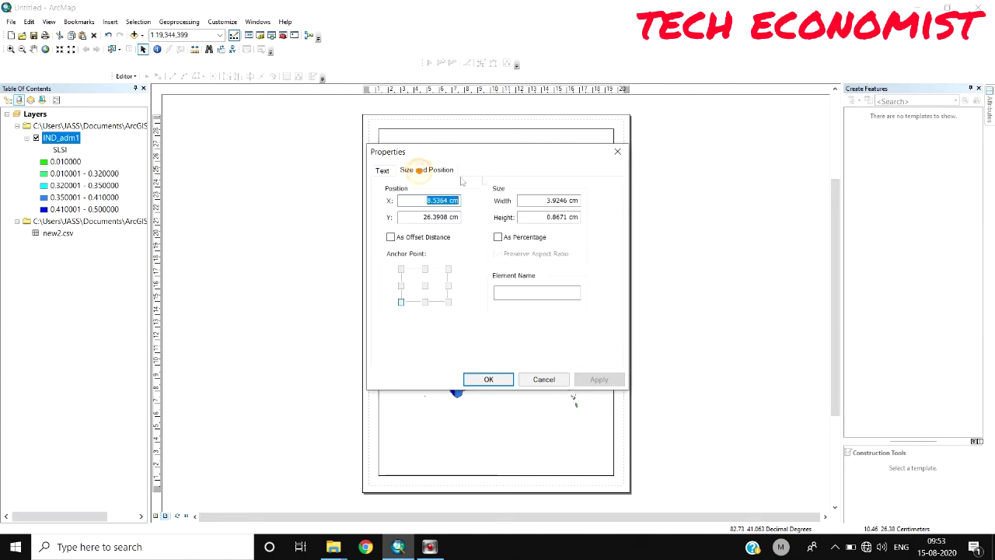
click(617, 151)
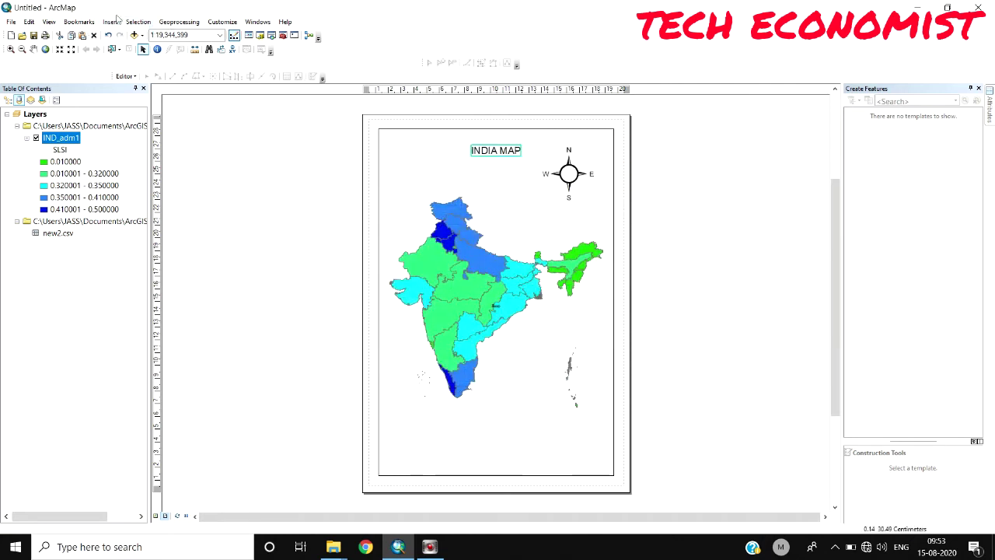
Start a new scale bar in the Scale Line 3 style
click(110, 21)
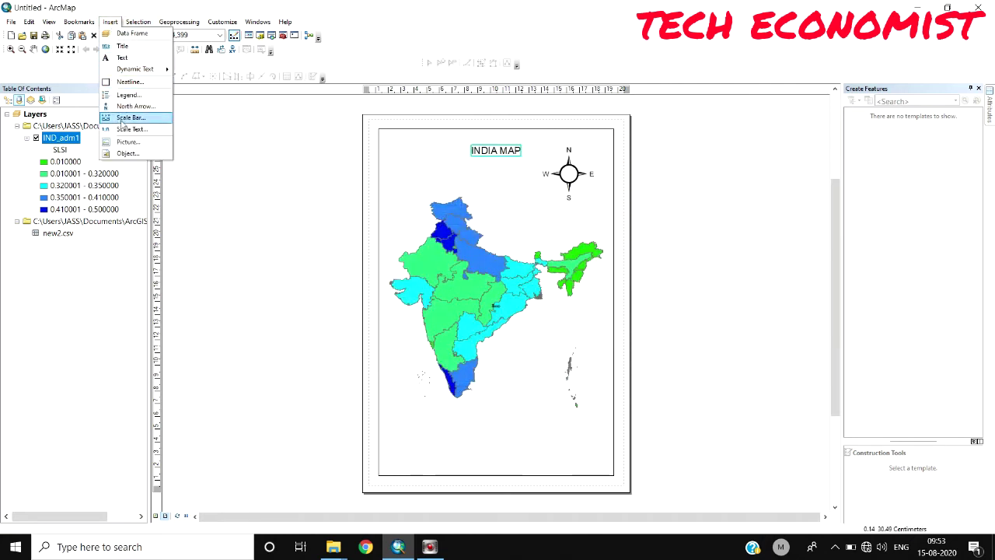
click(130, 118)
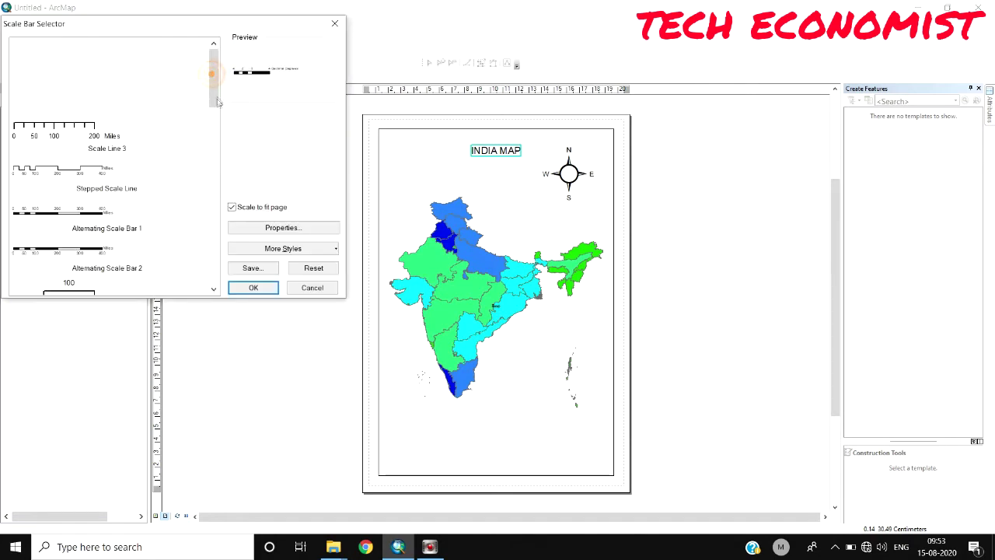
mouse_move(218, 90)
mouse_down()
mouse_move(214, 169)
mouse_move(215, 78)
mouse_up()
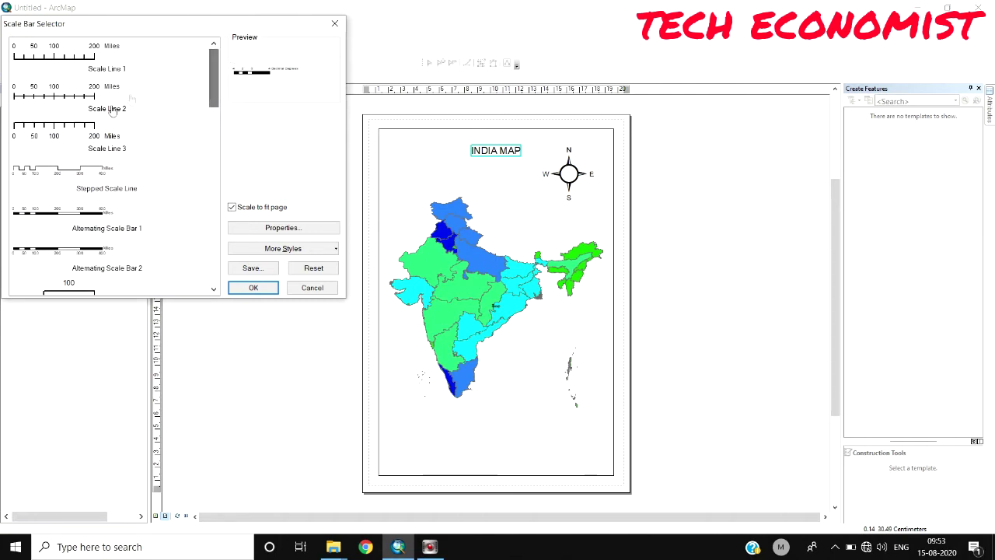
click(72, 128)
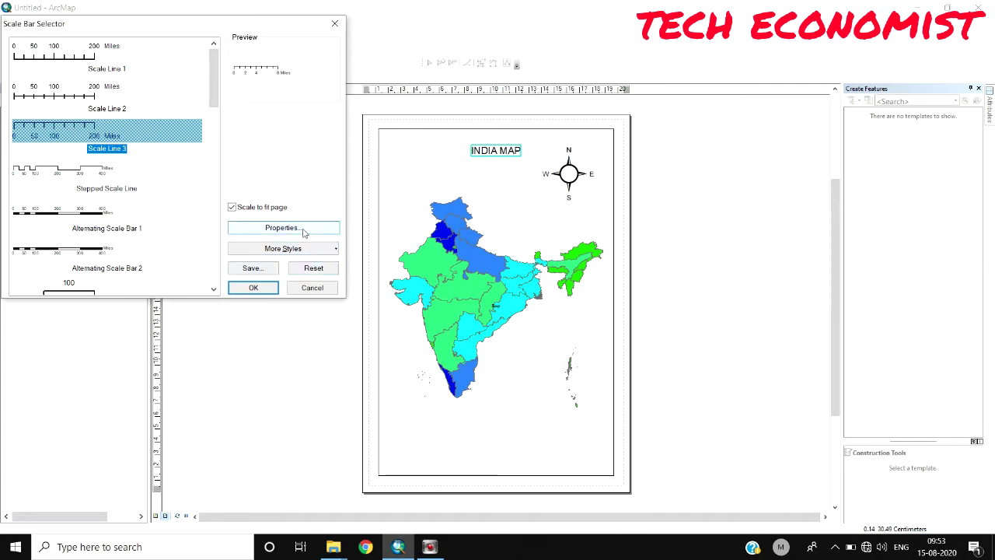
Set the scale bar to Kilometers, label above right, 3 divisions, and place it bottom-left
click(303, 230)
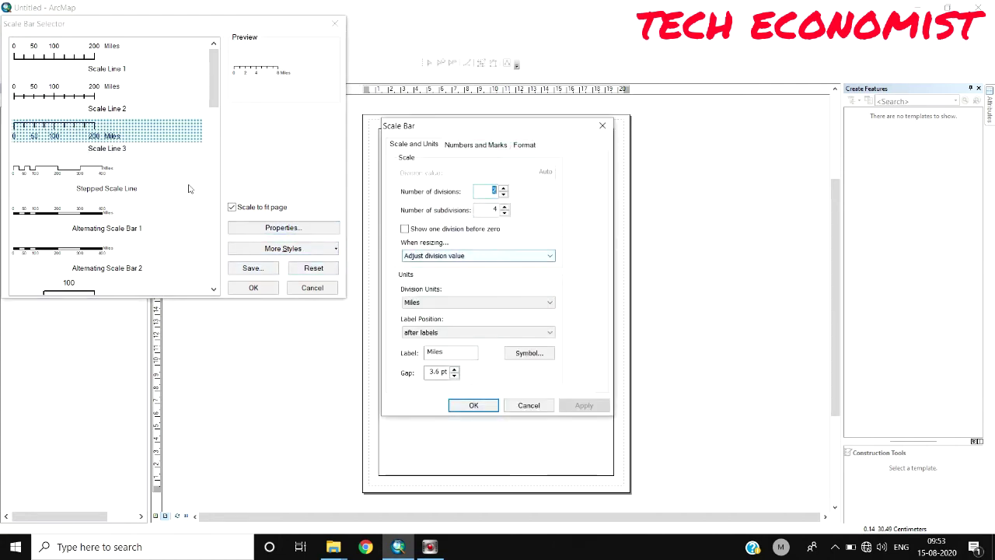
click(444, 301)
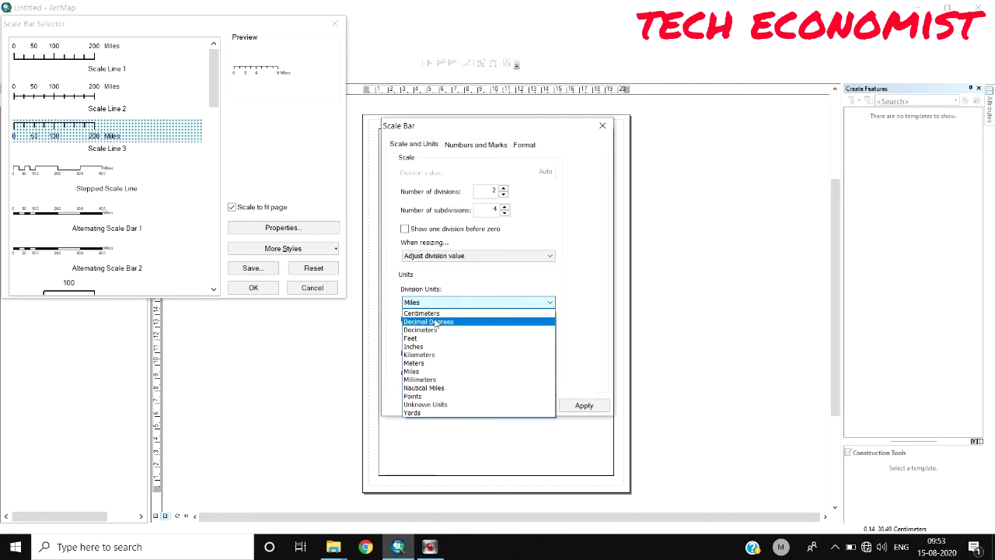
click(429, 355)
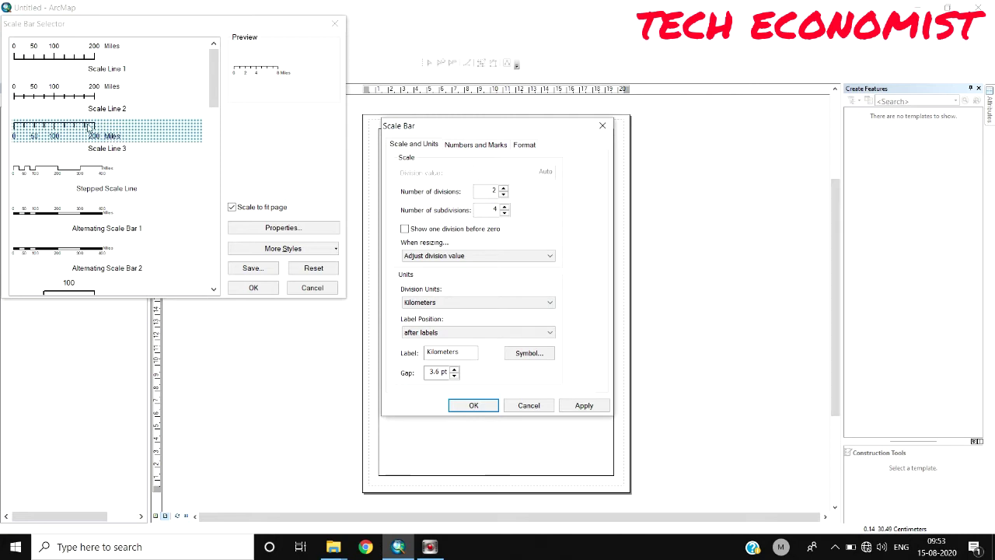
click(448, 333)
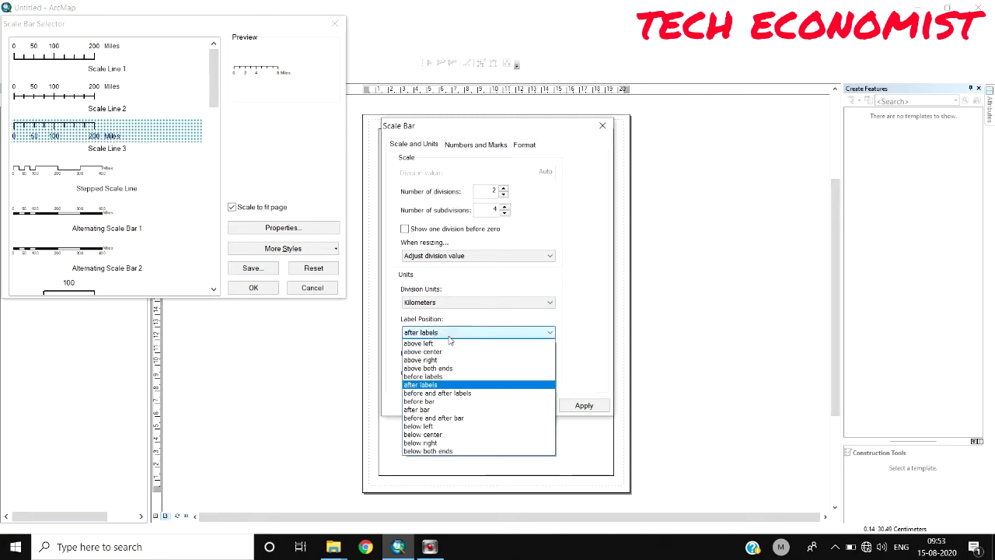
click(440, 360)
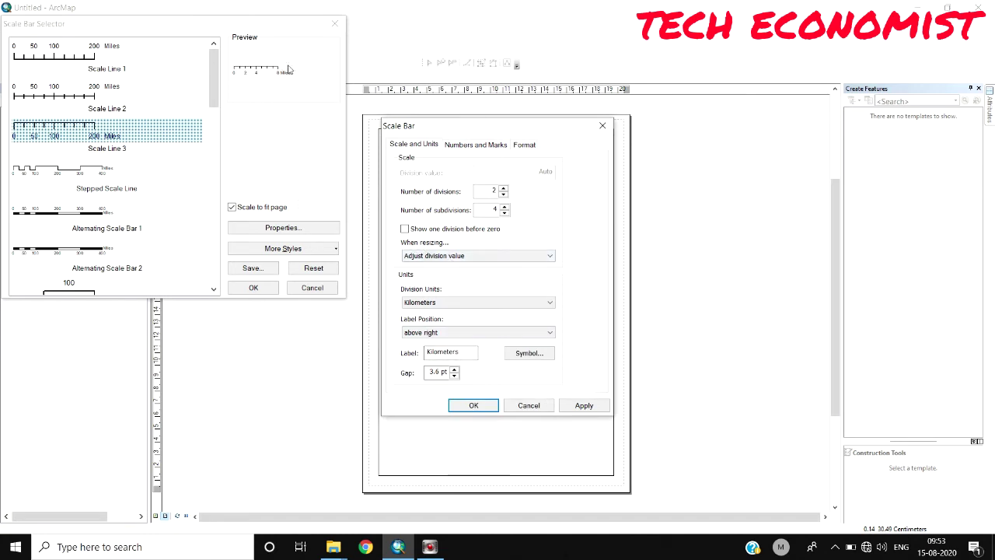
click(504, 189)
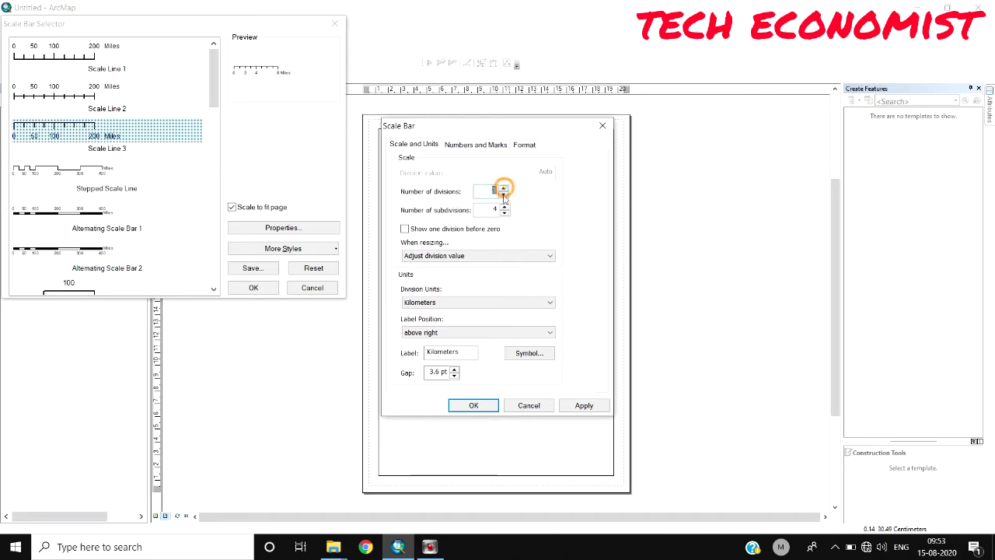
click(583, 405)
click(473, 405)
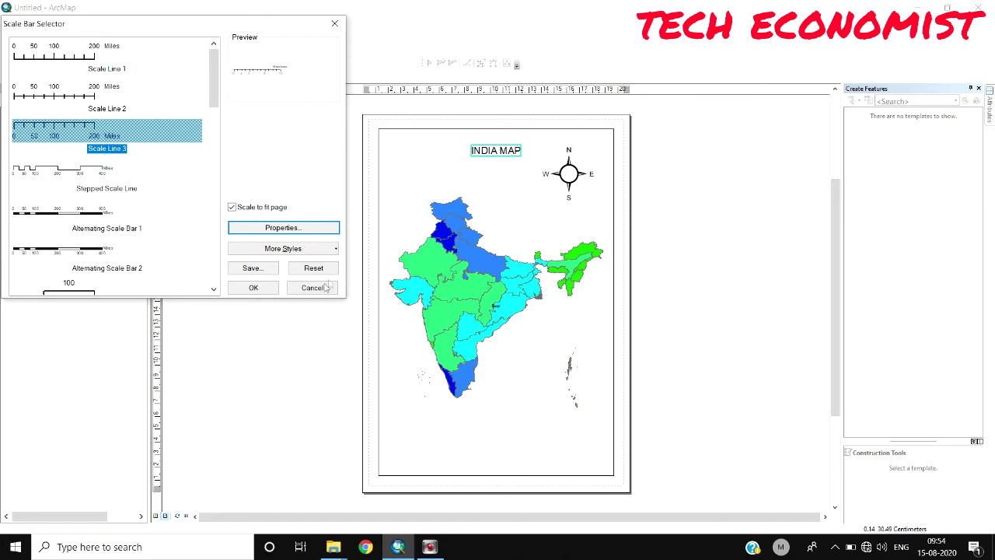
click(259, 289)
drag(511, 317, 451, 459)
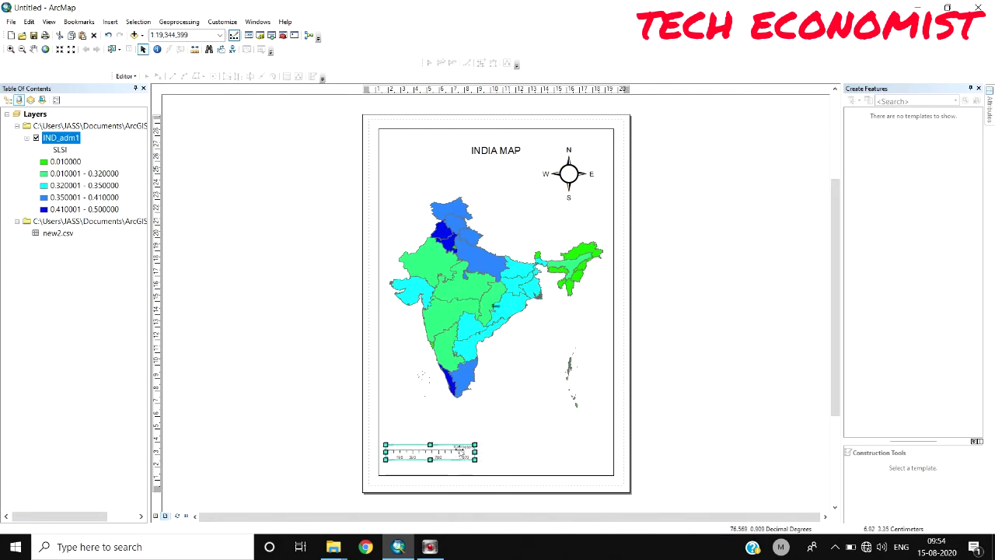
Insert '1 in = 83,333 ft' style scale text and place it just above the scale bar
click(109, 21)
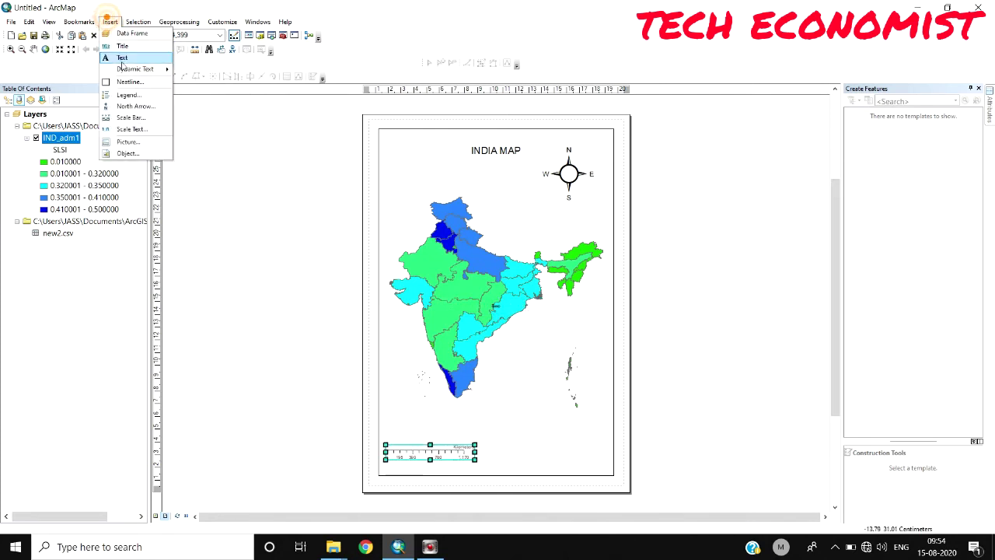
click(130, 129)
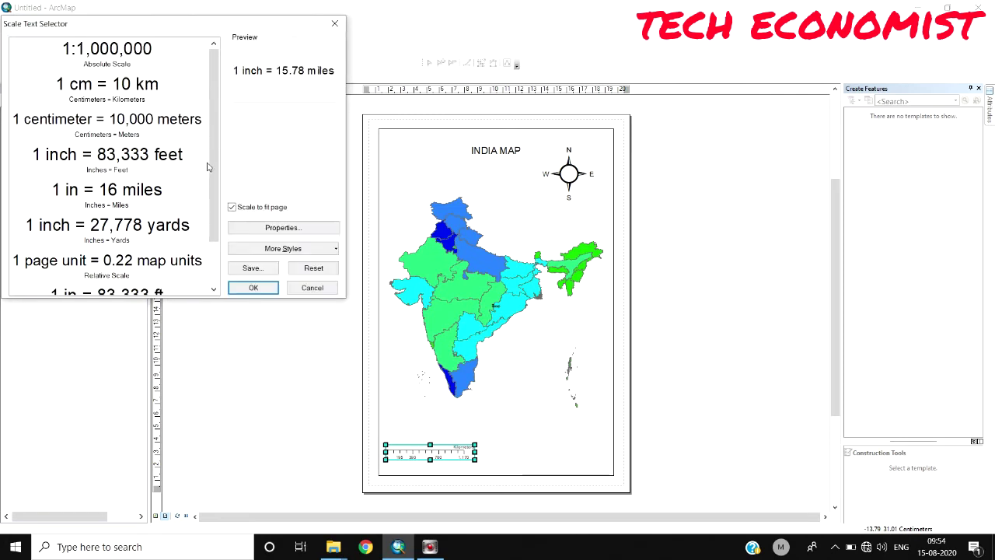
scroll(211, 164, down, 2)
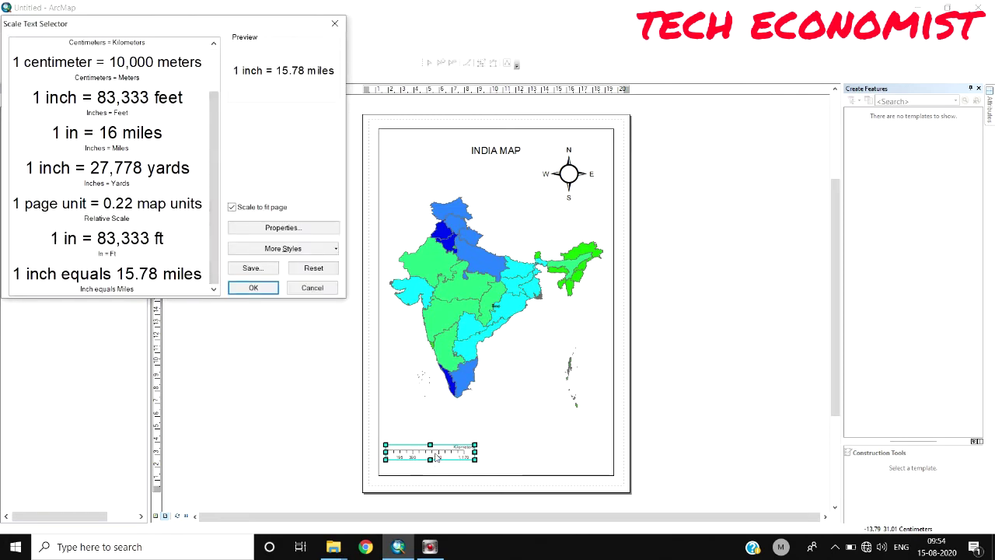
click(144, 241)
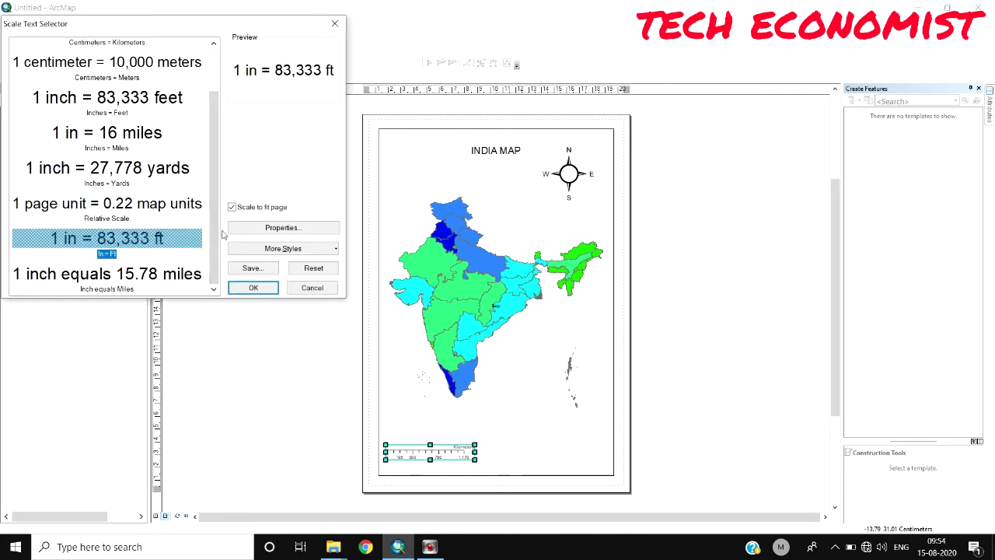
click(272, 227)
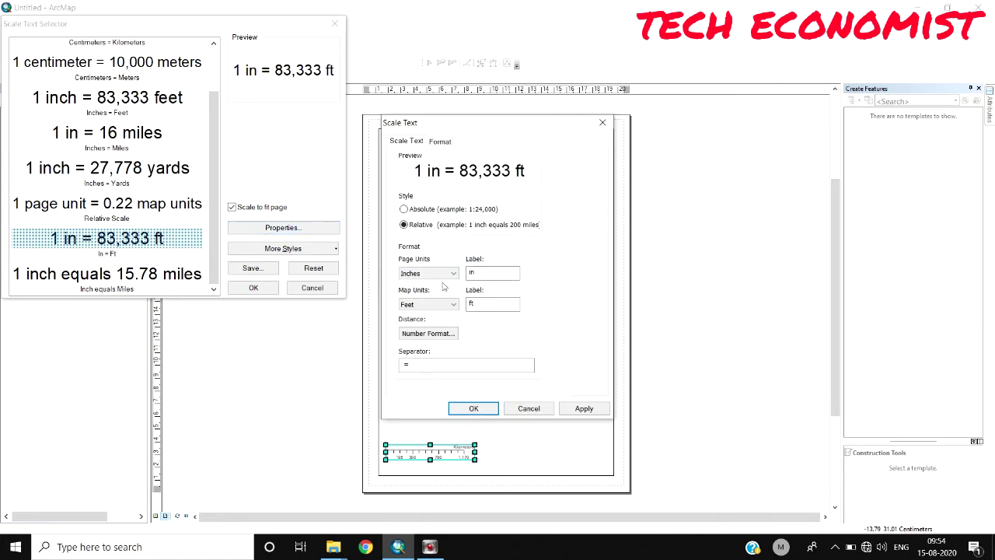
click(443, 273)
click(493, 408)
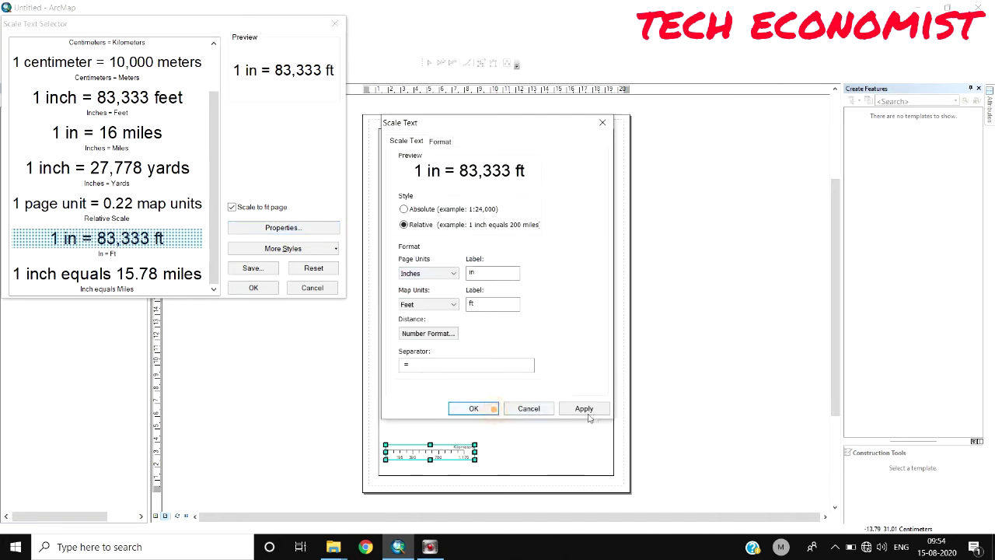
click(474, 408)
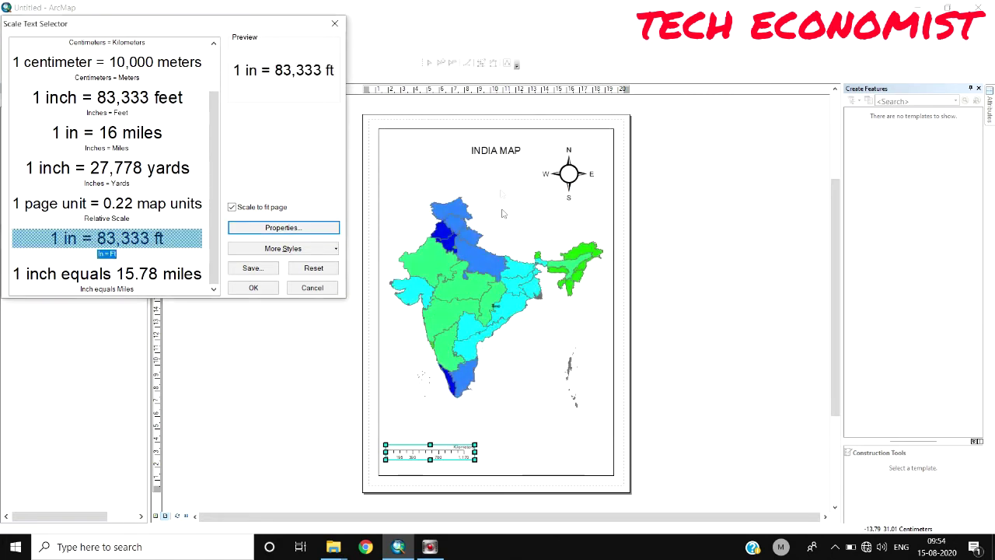
click(253, 287)
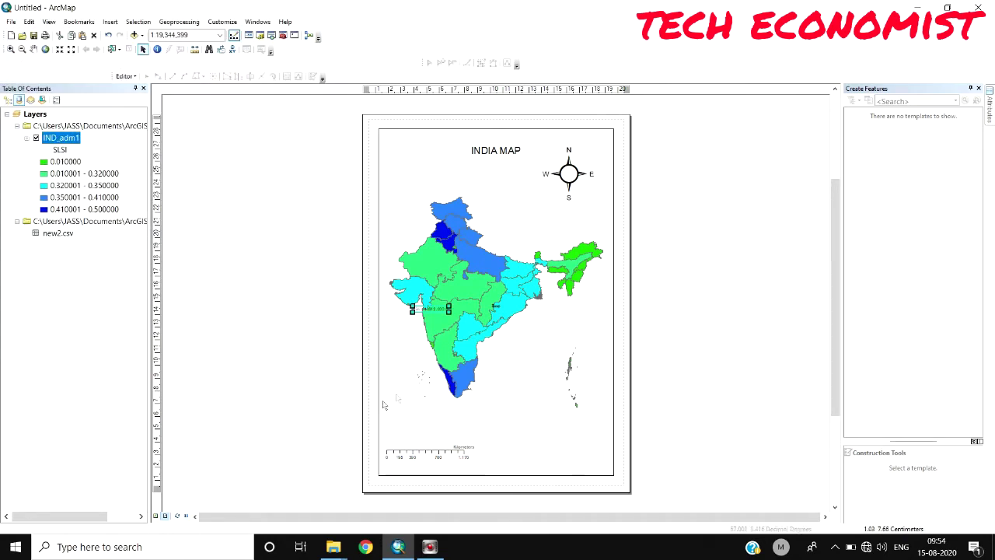
drag(434, 314, 422, 459)
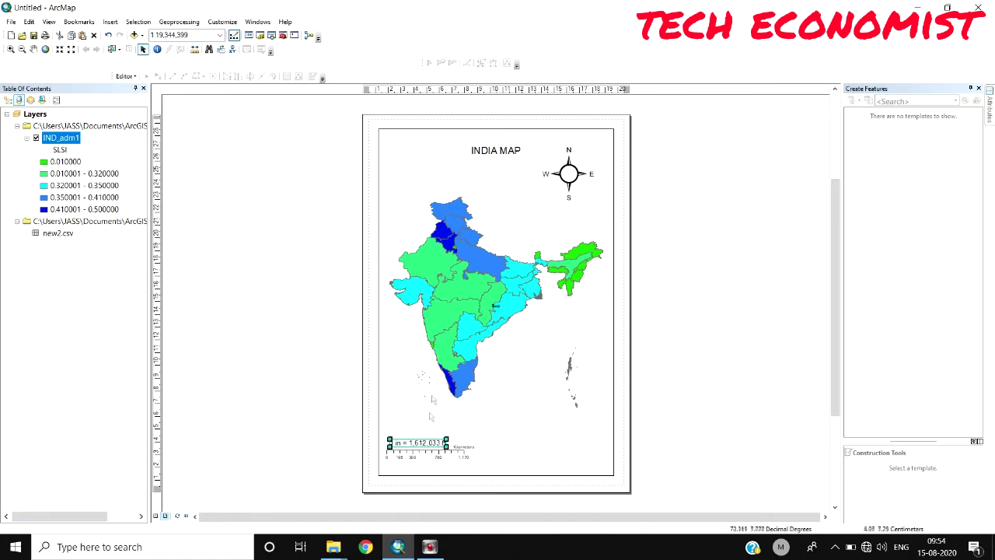
click(109, 21)
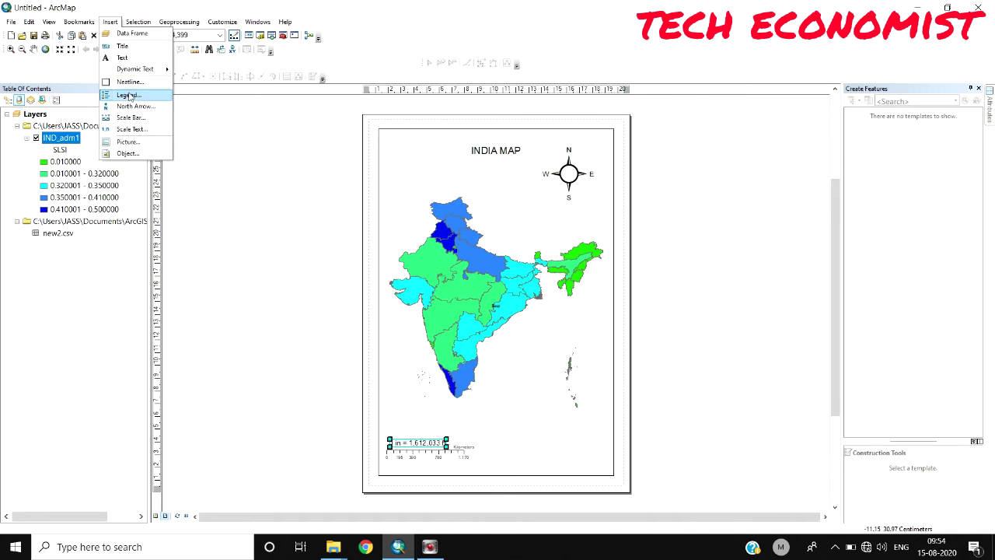
Add an IND_adm1 legend titled 'Range' in red, keeping the default frame, patch and spacing
click(129, 95)
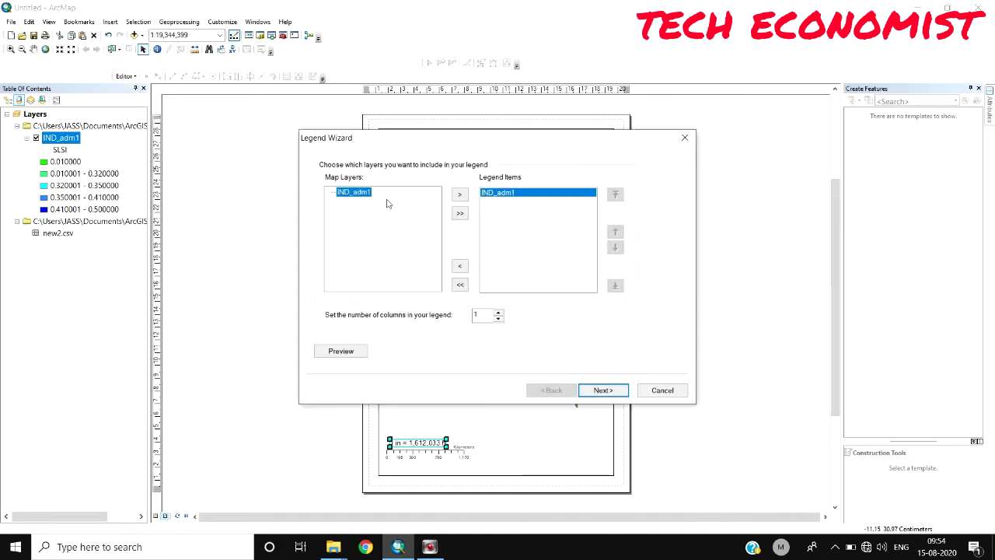
click(604, 391)
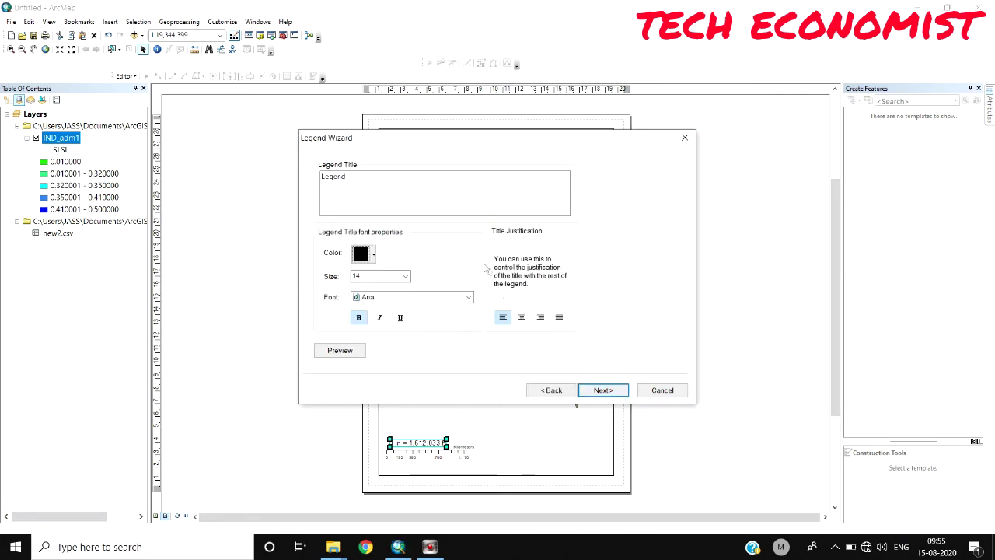
double_click(326, 185)
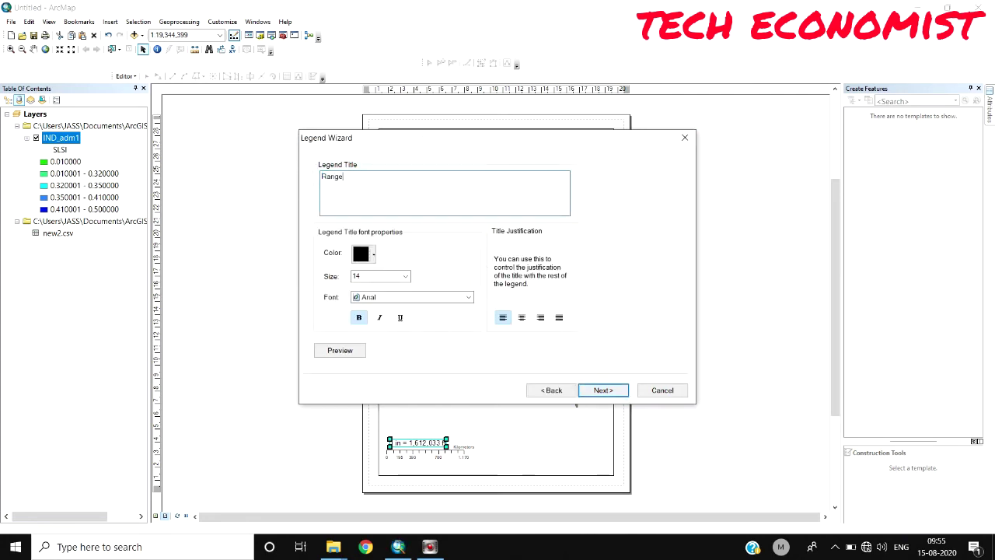
click(366, 252)
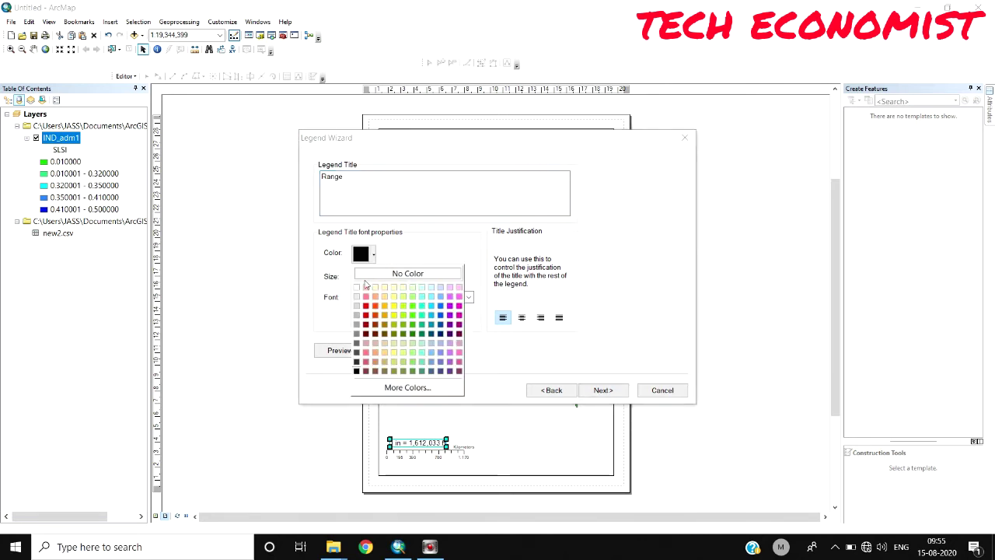
click(365, 306)
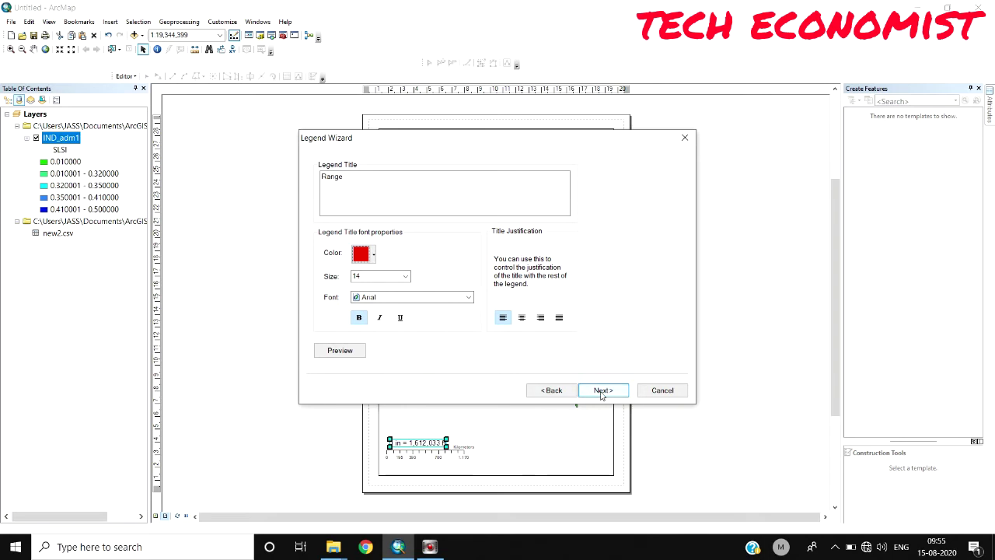
click(602, 391)
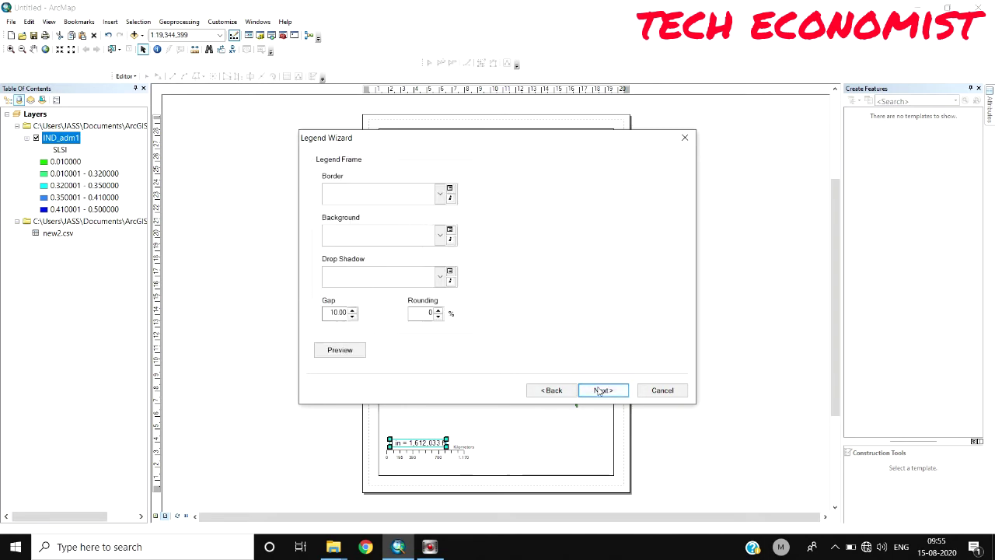
click(602, 390)
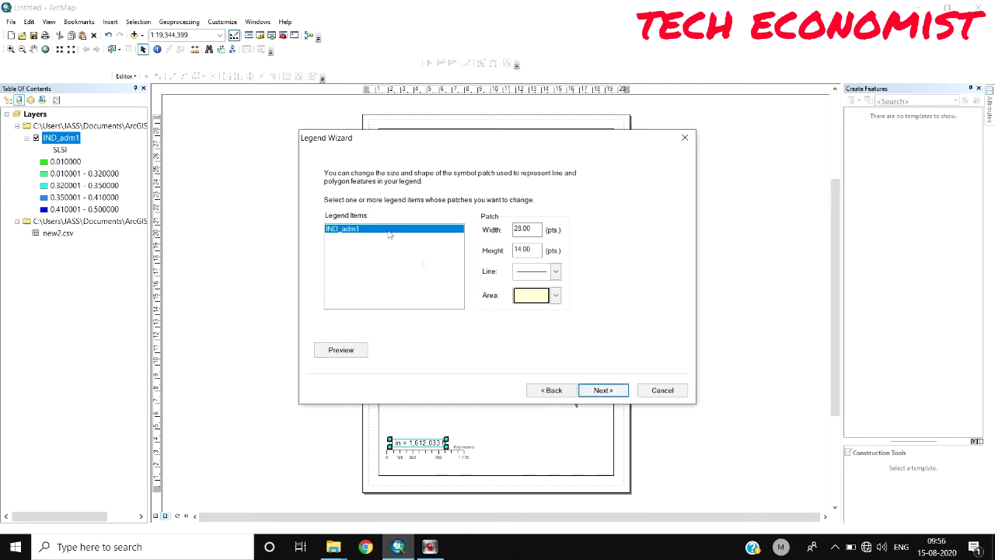
click(594, 390)
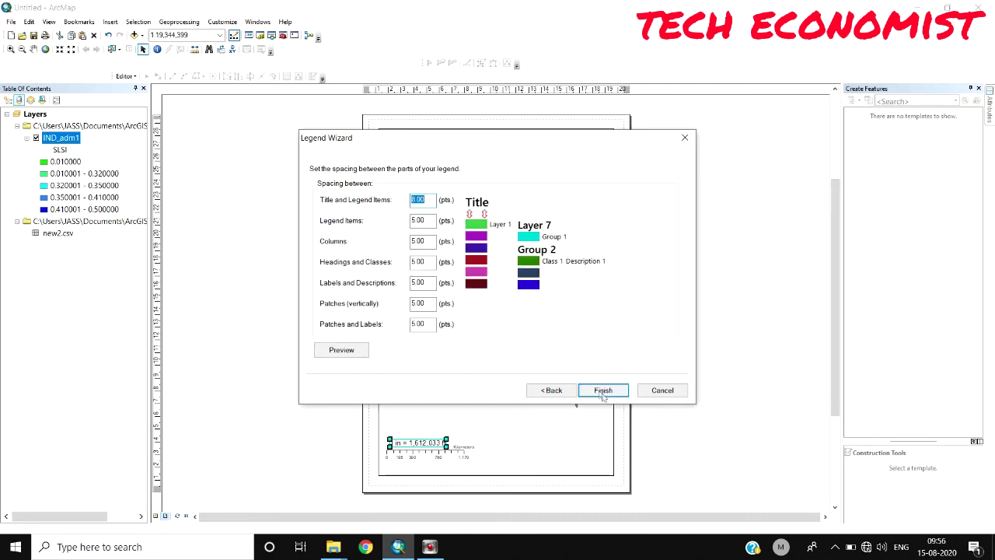
click(602, 390)
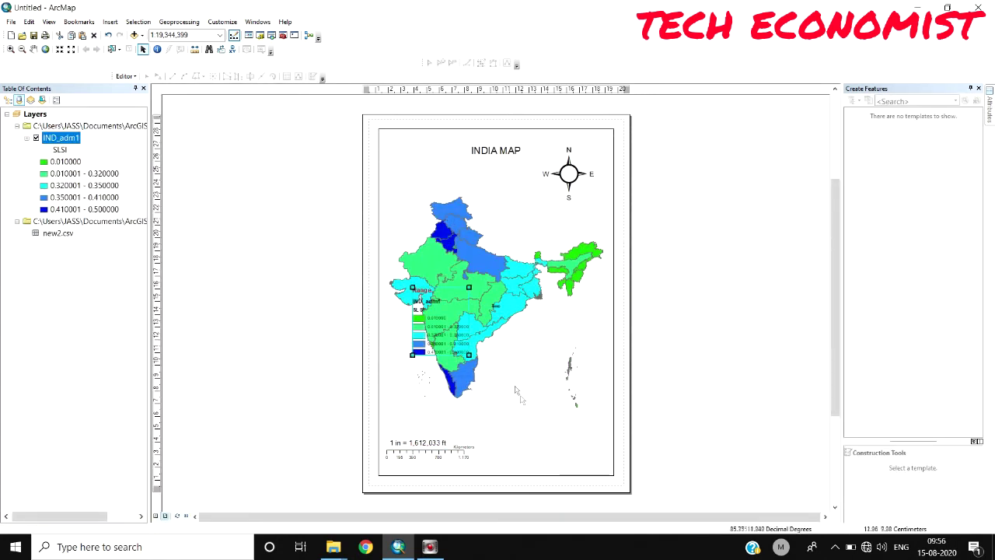
Move the legend toward the scale bar and review its IND_adm1 item settings in Legend Properties
drag(456, 301, 523, 412)
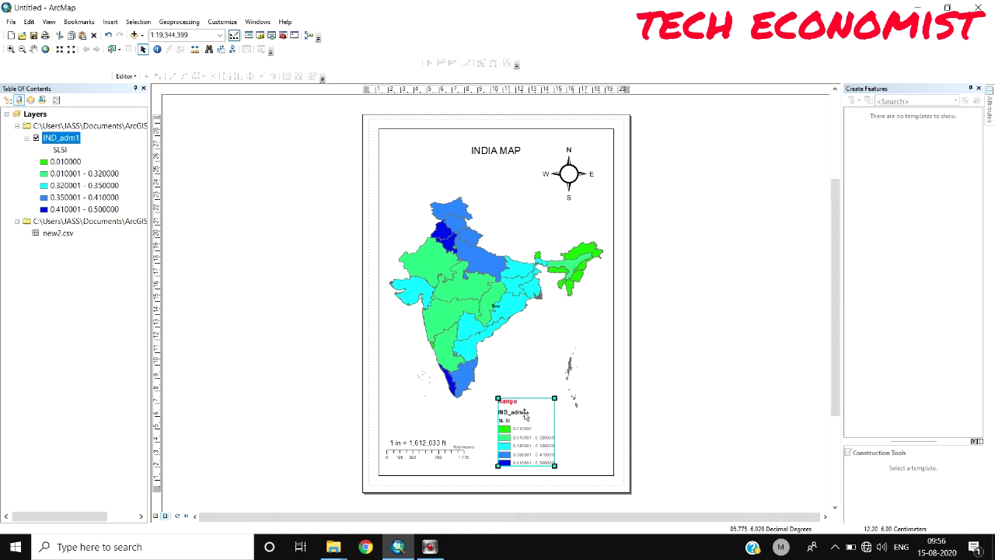
click(515, 420)
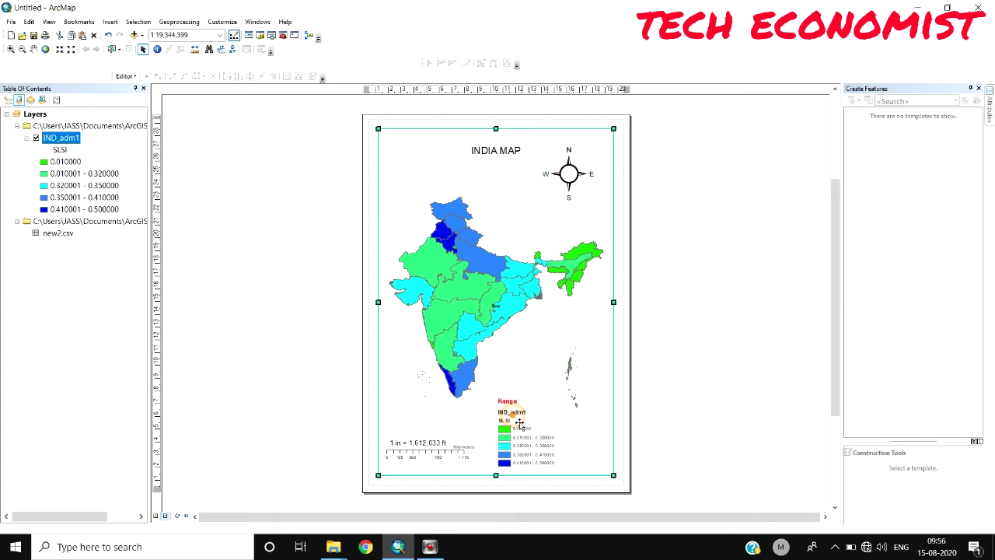
click(513, 416)
double_click(520, 422)
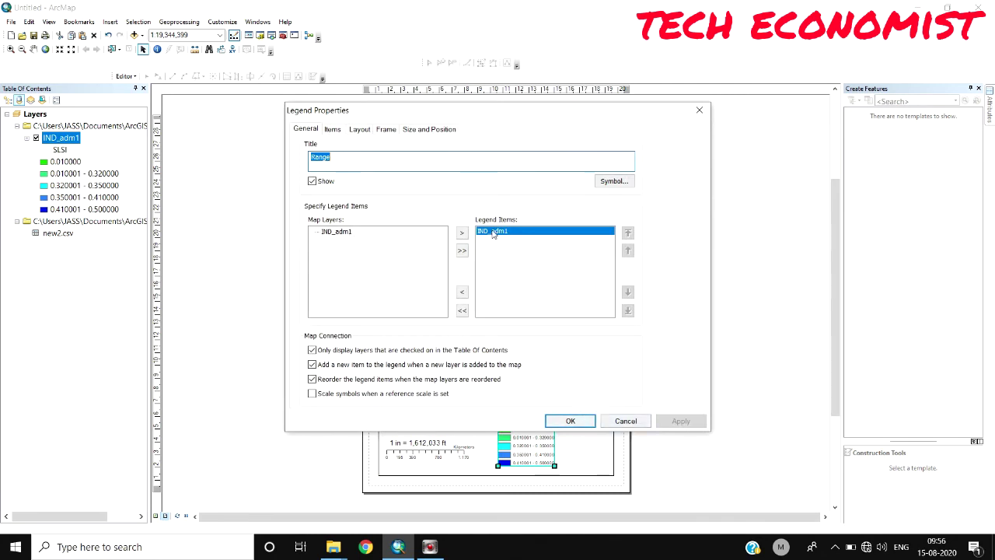
click(492, 235)
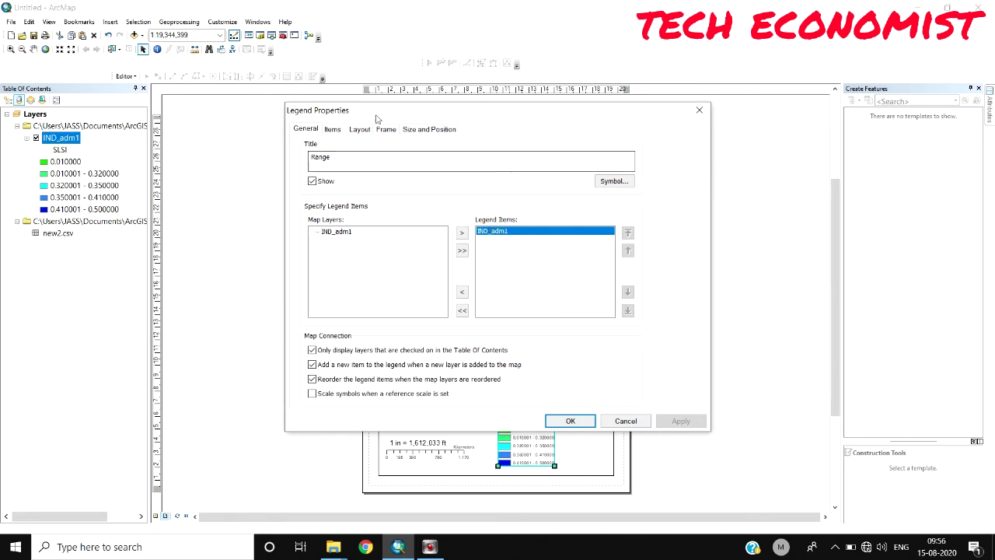
click(338, 131)
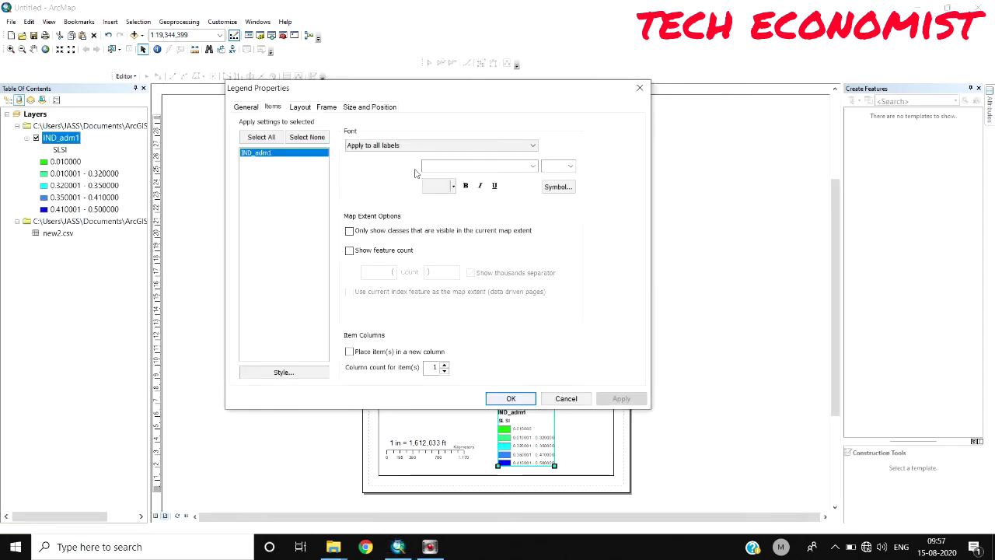
click(368, 146)
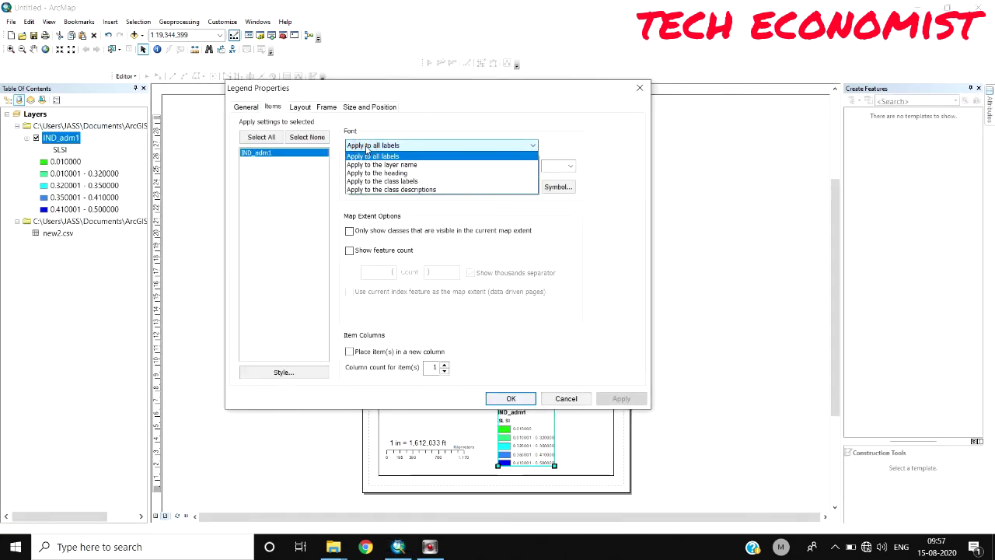
click(312, 154)
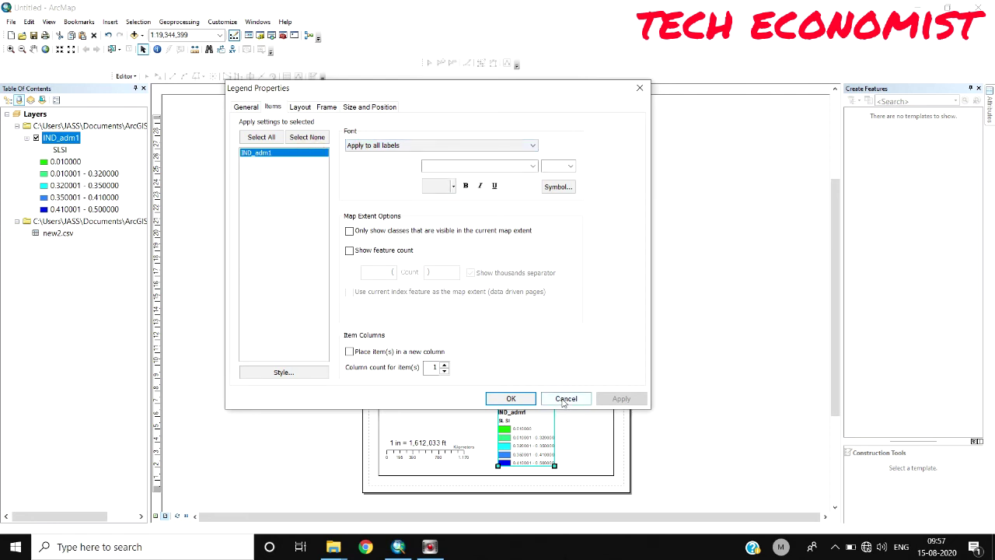
click(511, 398)
Move the legend to the lower left of the map, just above the scale bar
drag(542, 410, 425, 376)
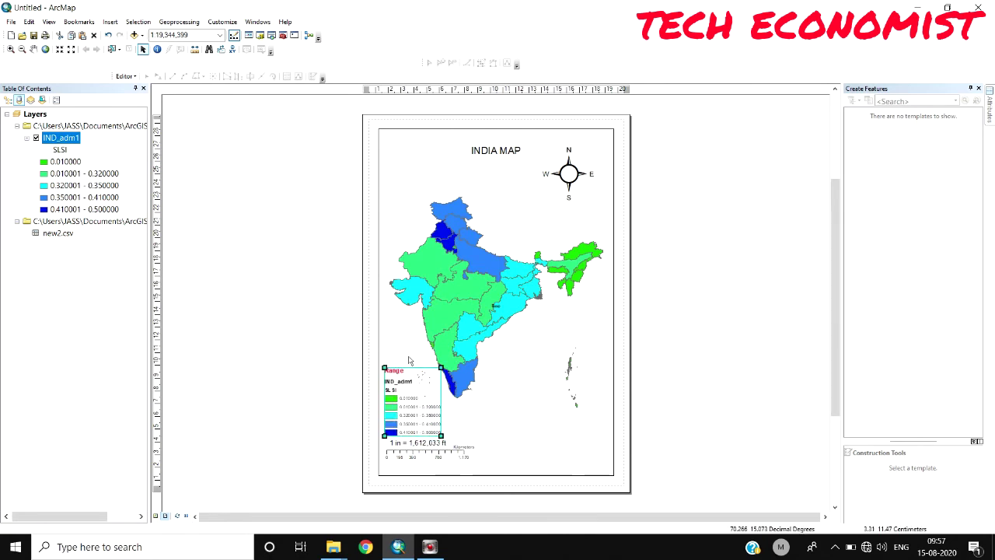
click(415, 373)
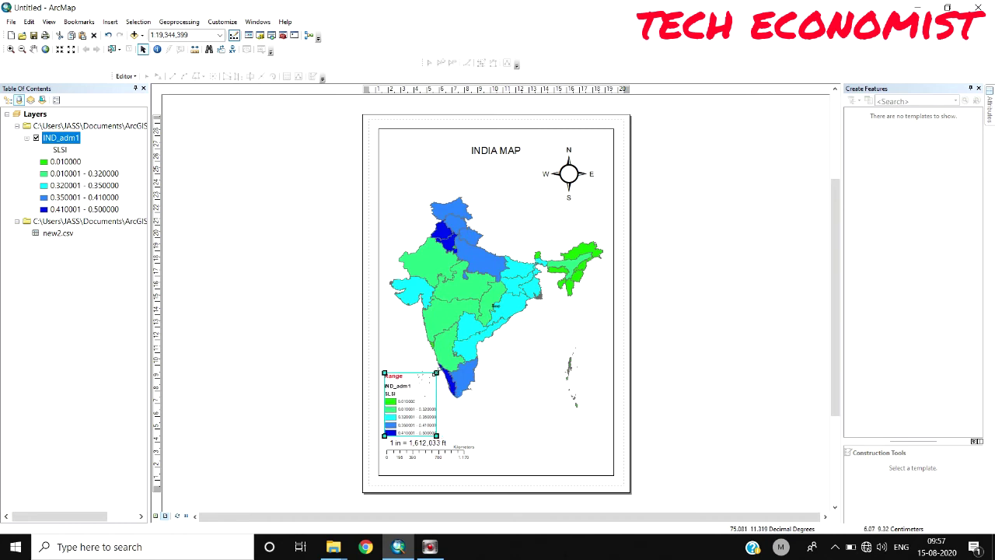
click(110, 22)
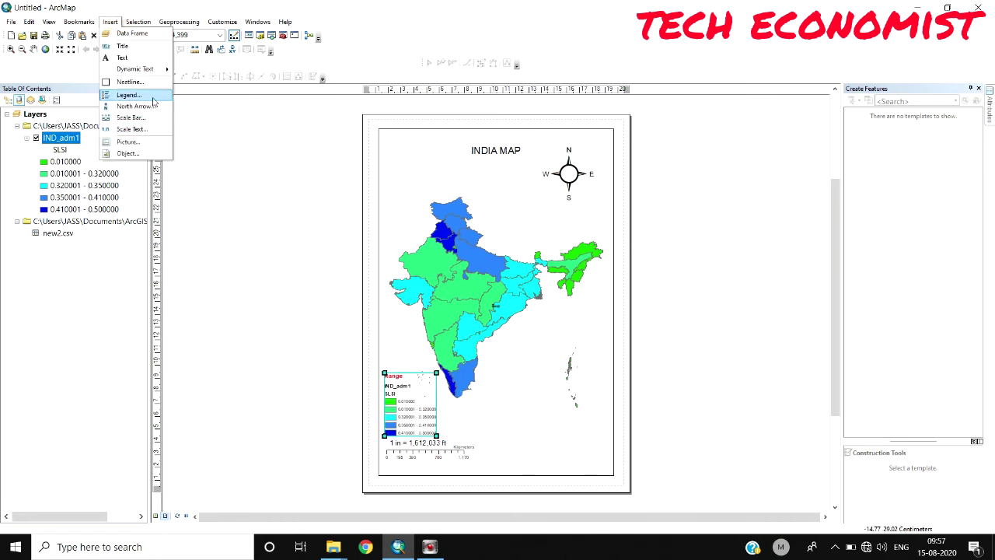
Insert current-date dynamic text and drag it to the page's upper left
mouse_move(138, 75)
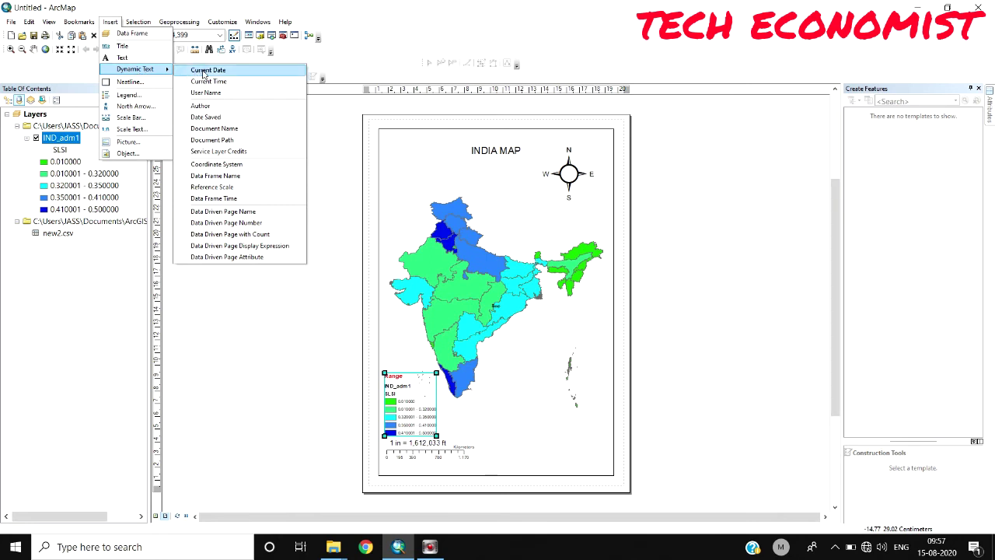
click(207, 70)
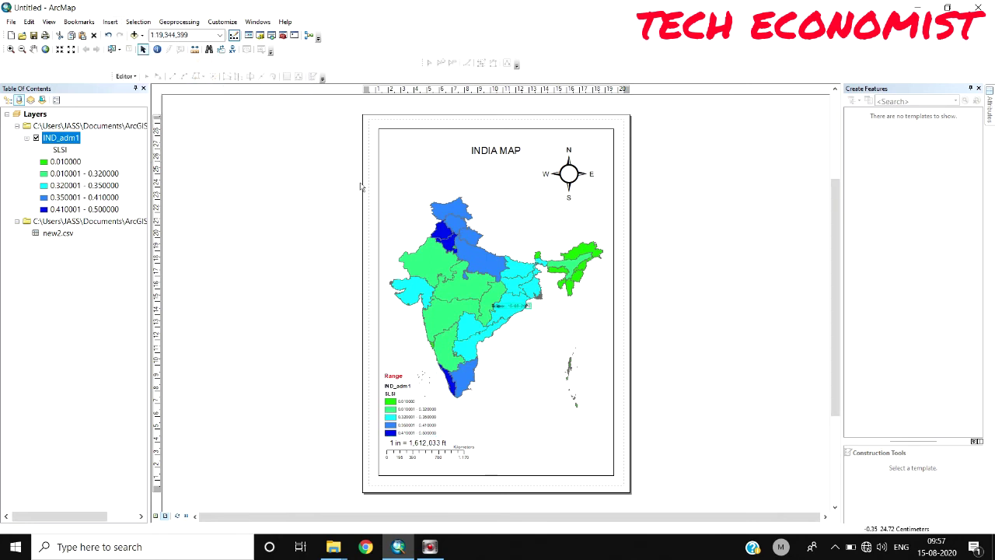
mouse_move(527, 311)
mouse_down()
mouse_move(464, 180)
mouse_move(421, 172)
mouse_up()
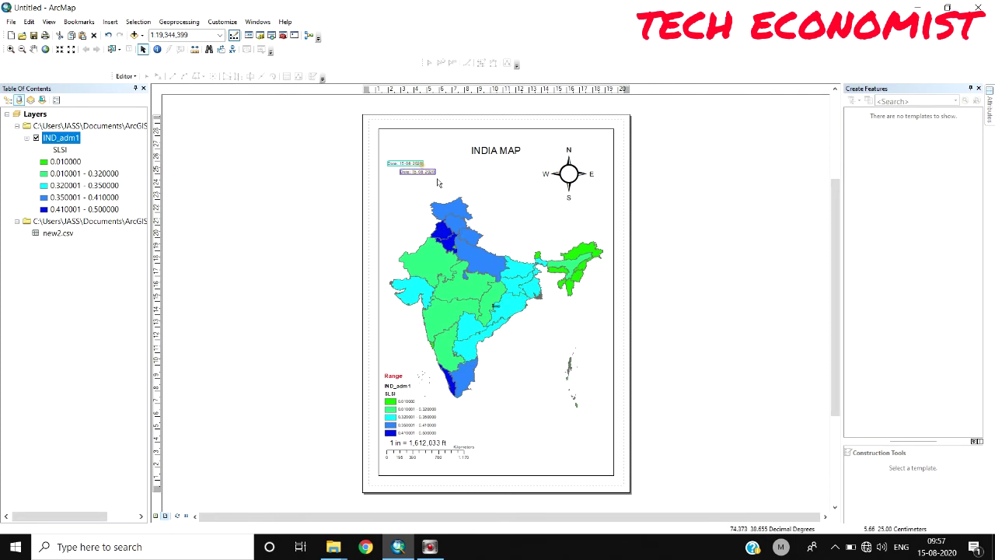
click(109, 21)
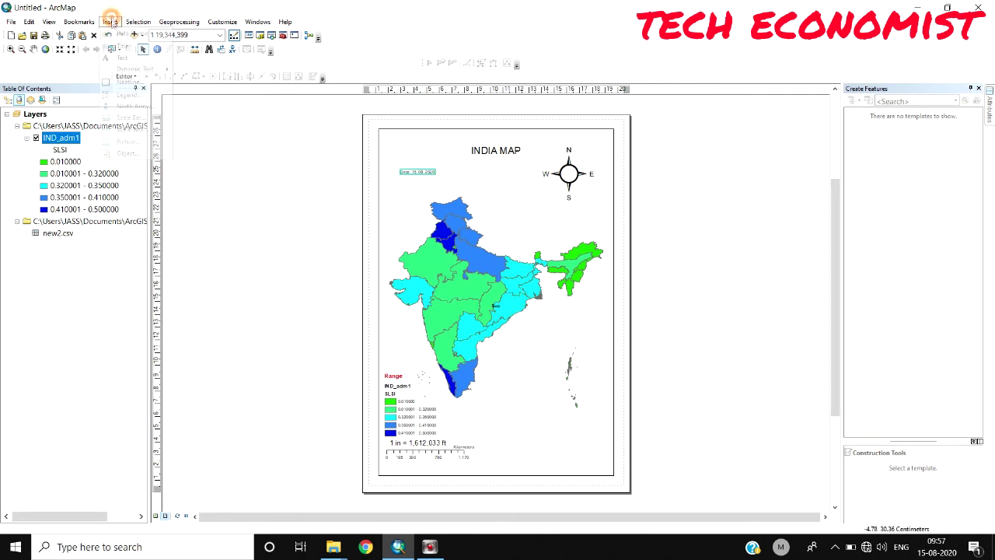
mouse_move(140, 69)
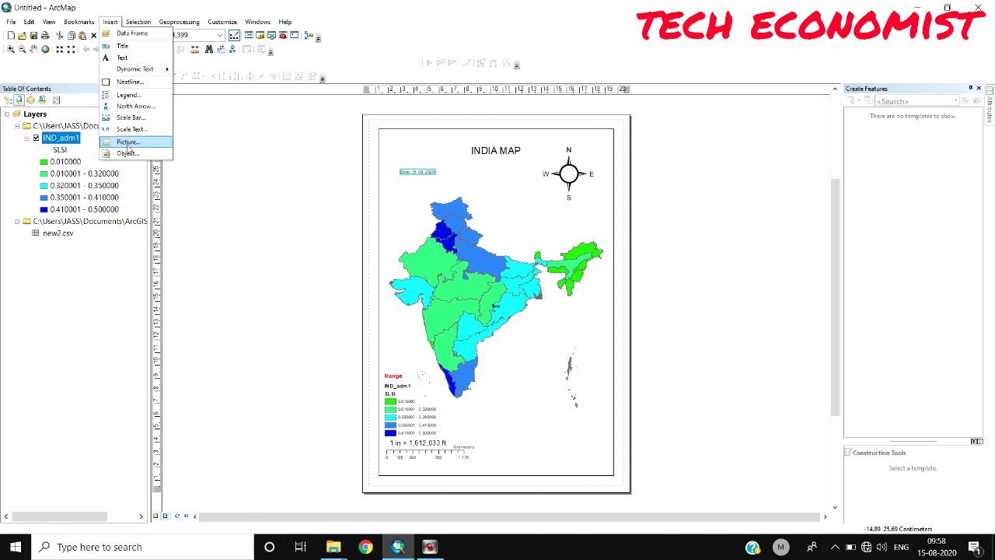
Insert the Capture1 image from the Pictures folder into the layout
click(128, 143)
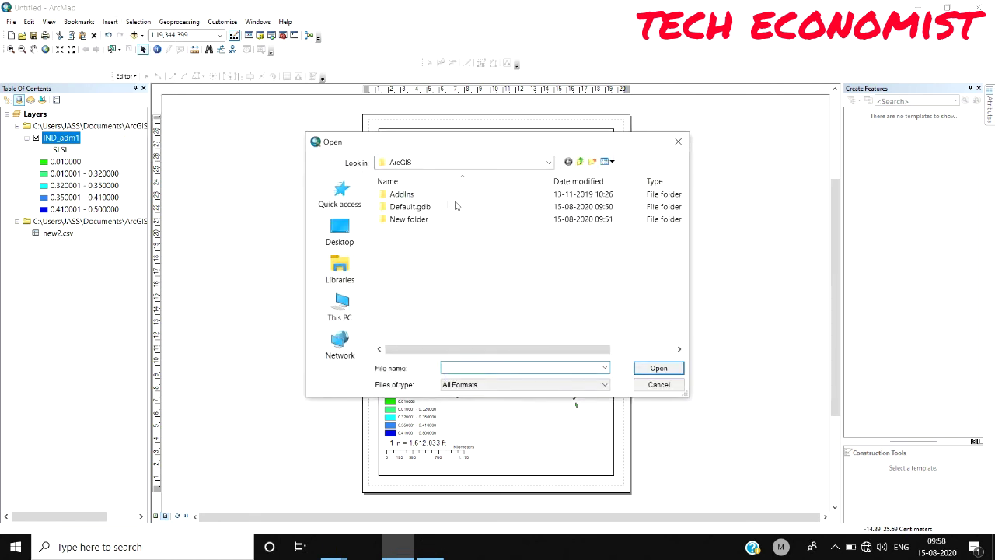
click(339, 233)
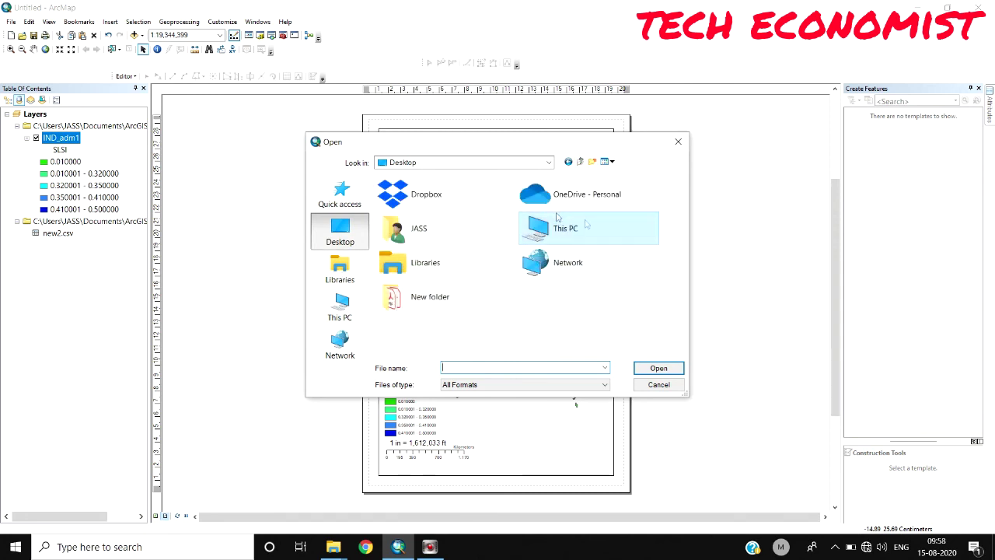
click(412, 242)
double_click(412, 242)
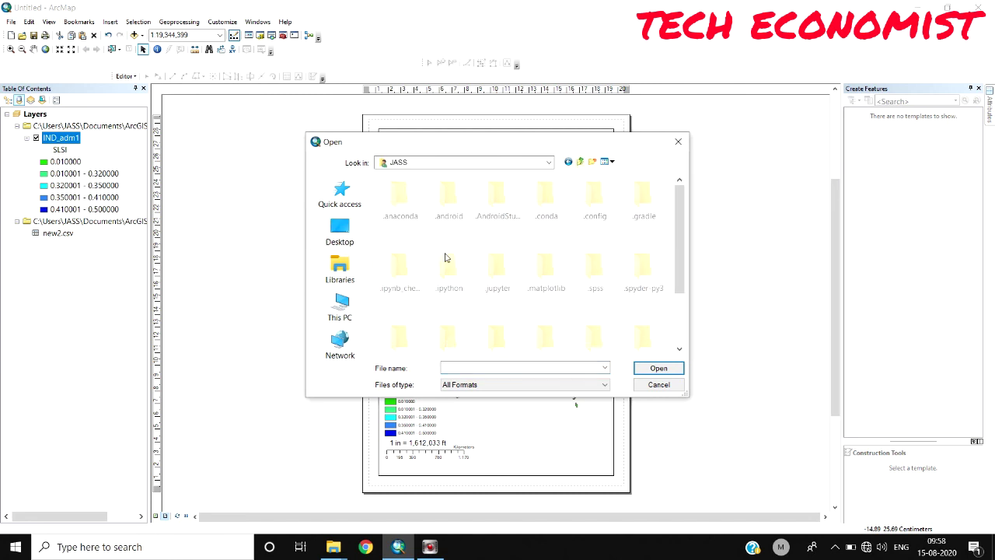
scroll(537, 302, down, 2)
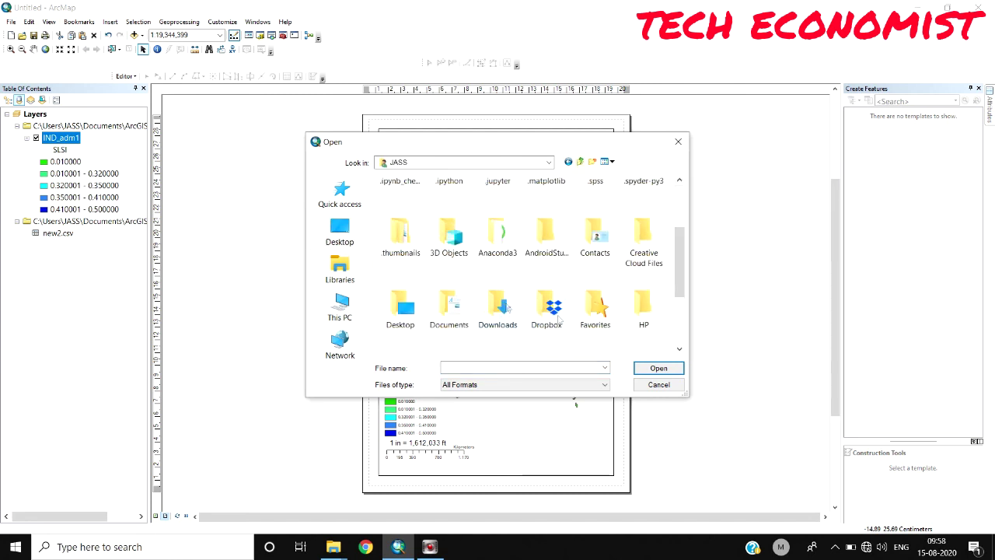
scroll(540, 296, down, 2)
double_click(580, 278)
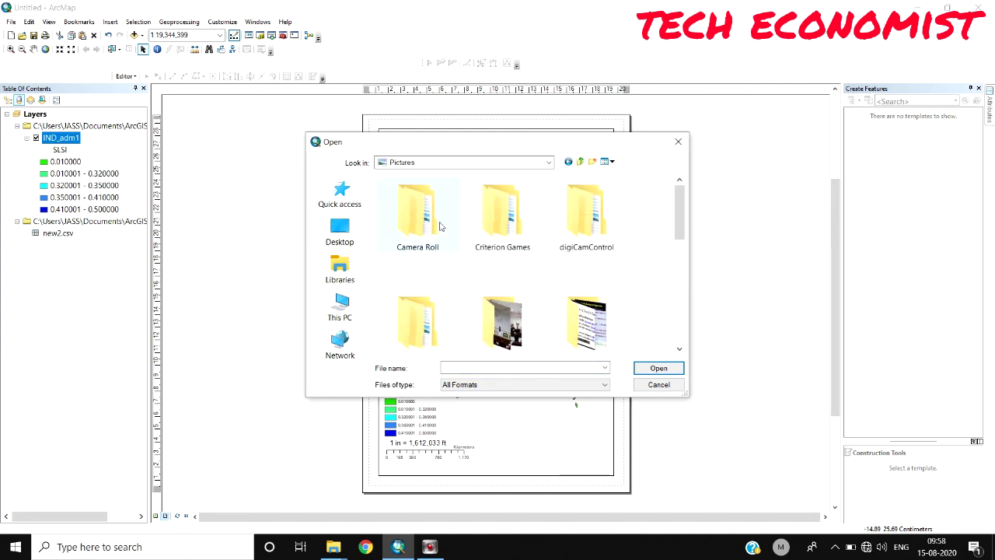
scroll(482, 253, down, 5)
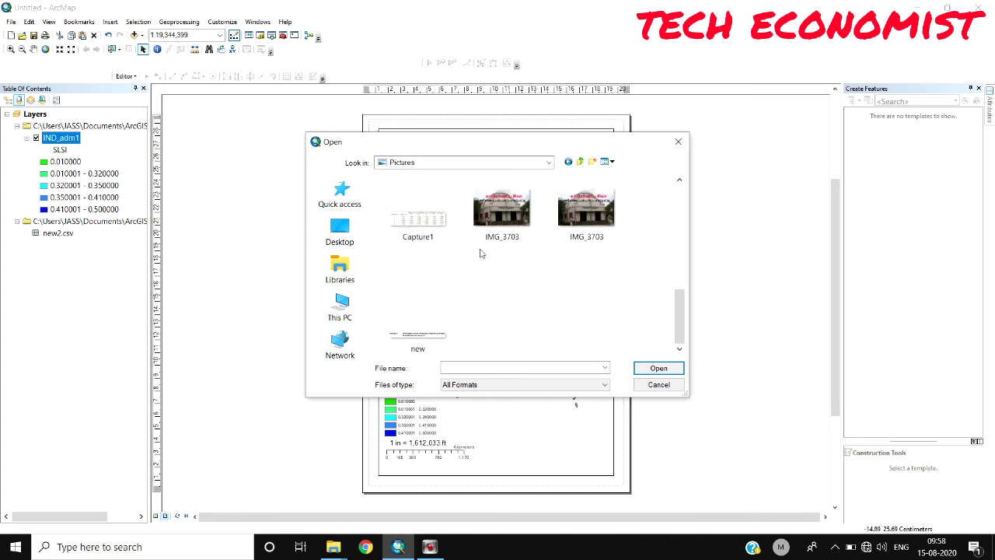
click(419, 217)
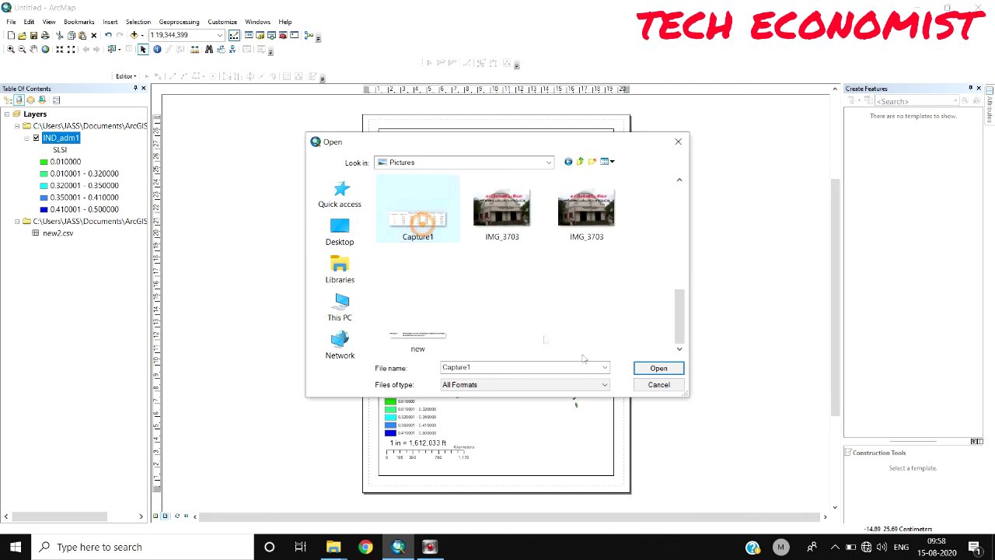
click(658, 368)
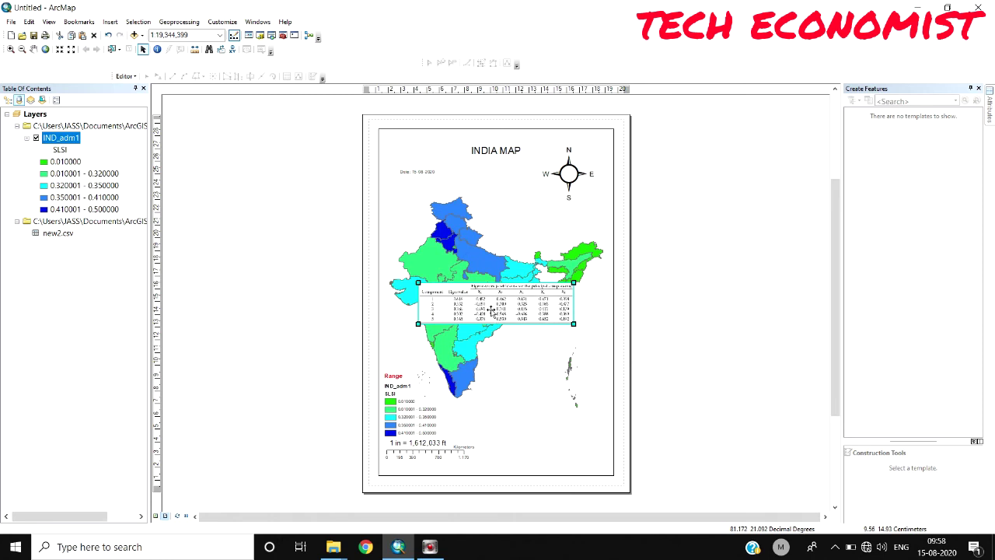
Place the Capture1 table picture at the page's lower right beside the legend
drag(491, 314, 527, 430)
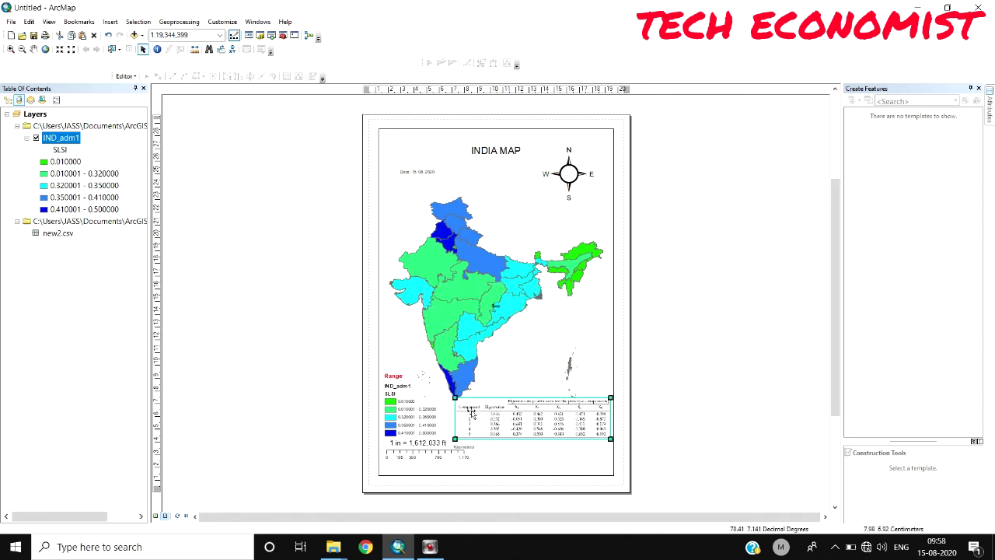
drag(460, 404, 482, 412)
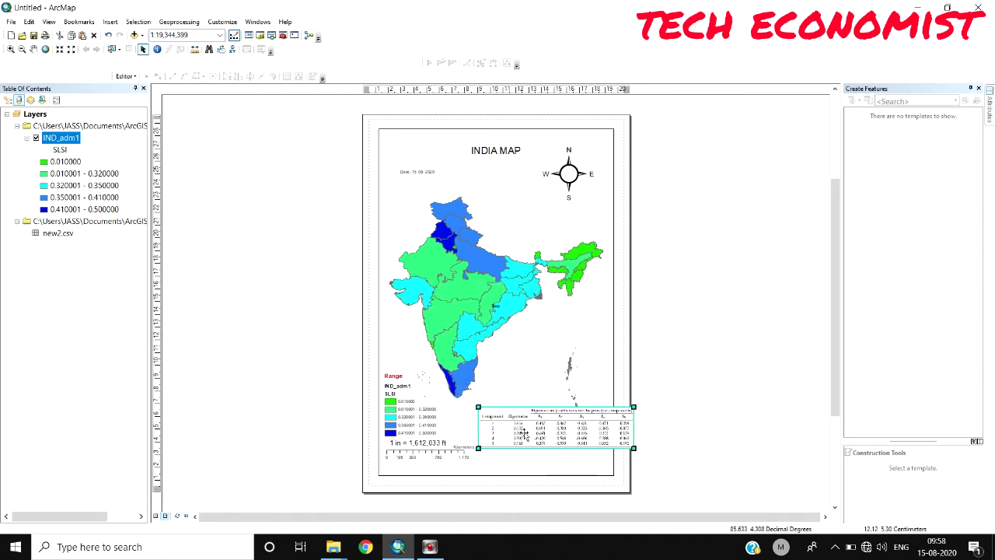
click(109, 21)
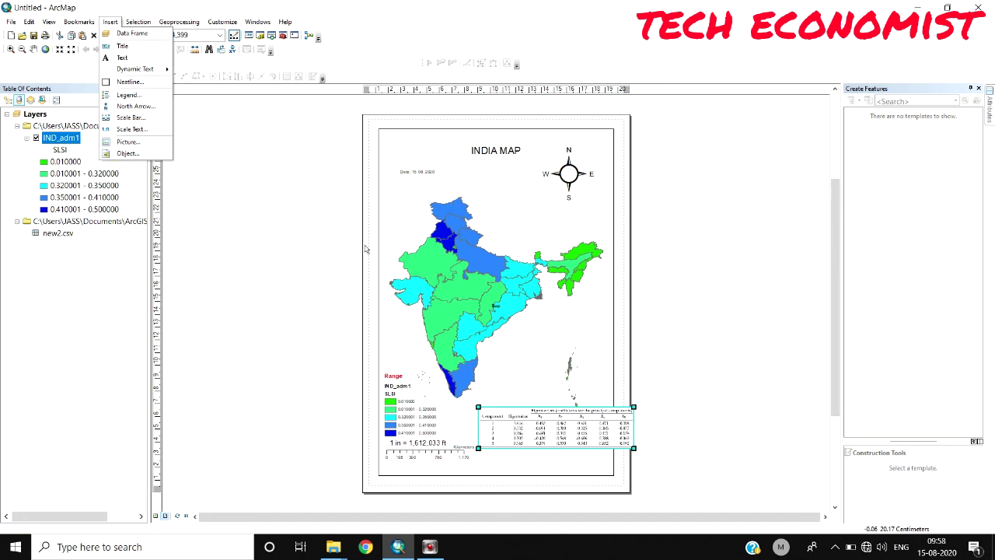
key(Right)
key(Right)
key(Right)
key(Right)
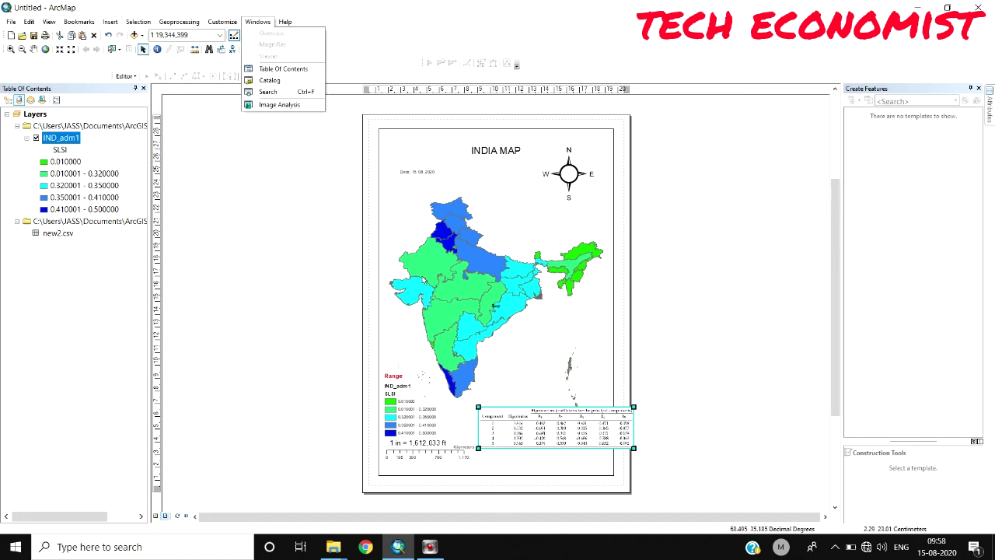
key(Escape)
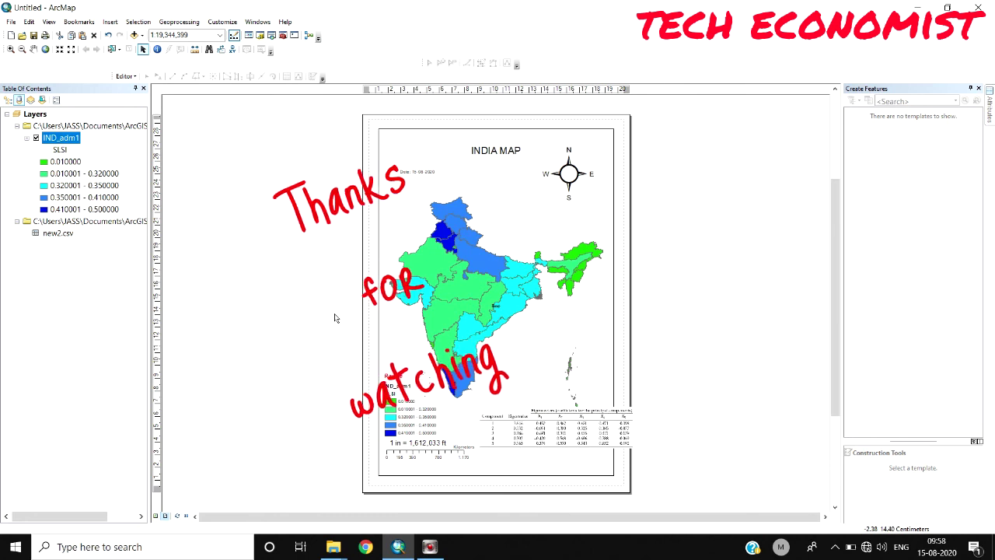